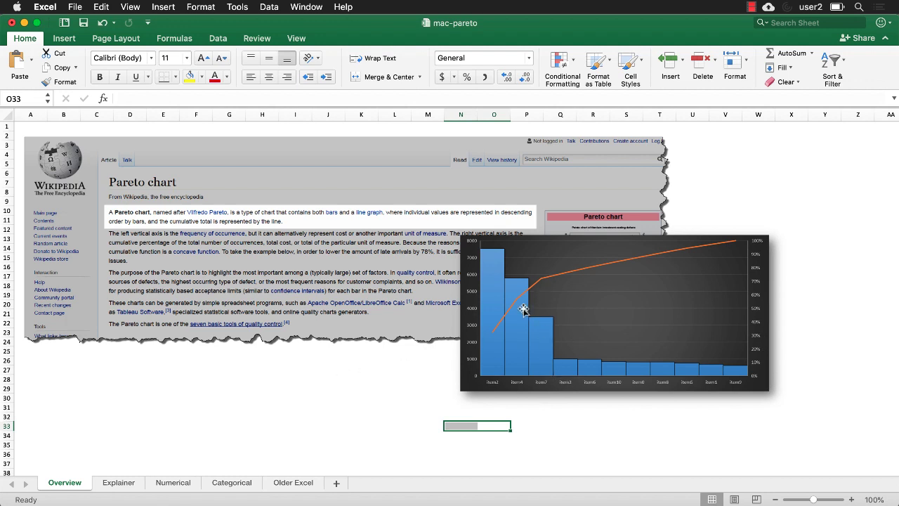
Insert a Pareto chart from the Items and Revenue table on the Numerical sheet.
left_click(120, 483)
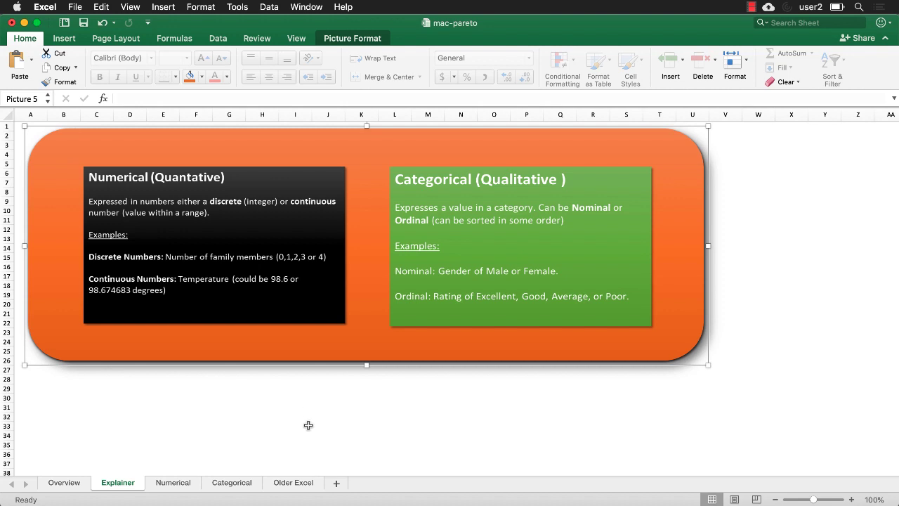
left_click(181, 483)
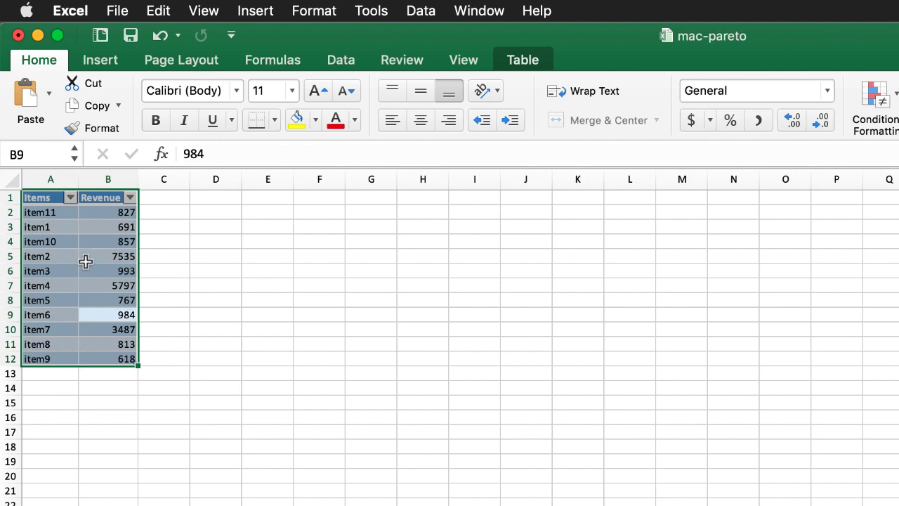
left_click(84, 265)
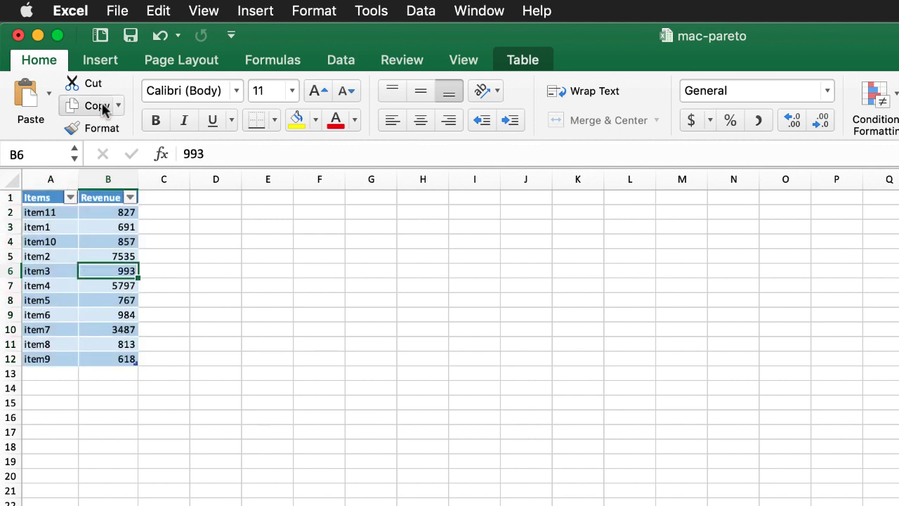
left_click(102, 60)
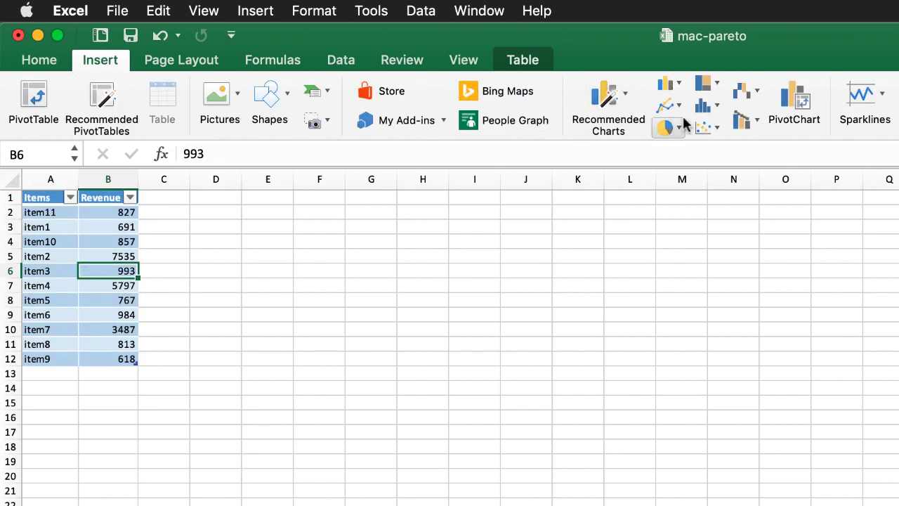
left_click(713, 103)
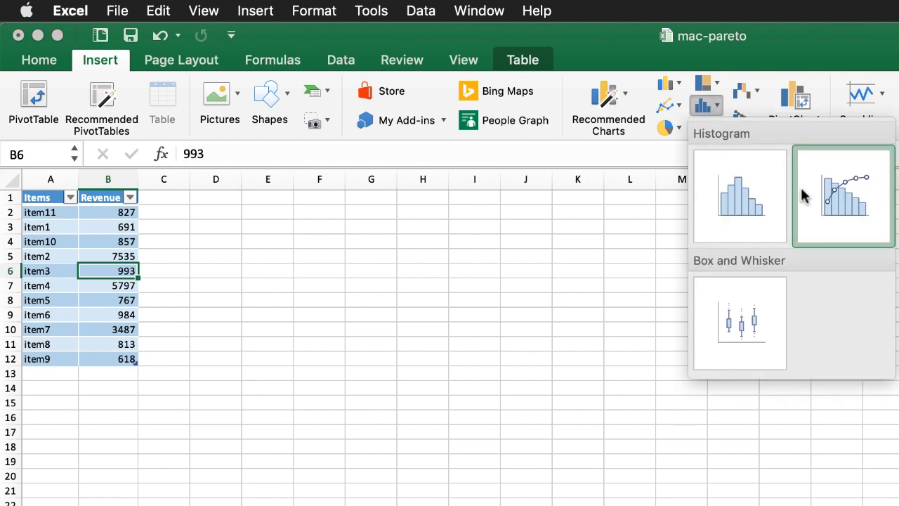
left_click(855, 212)
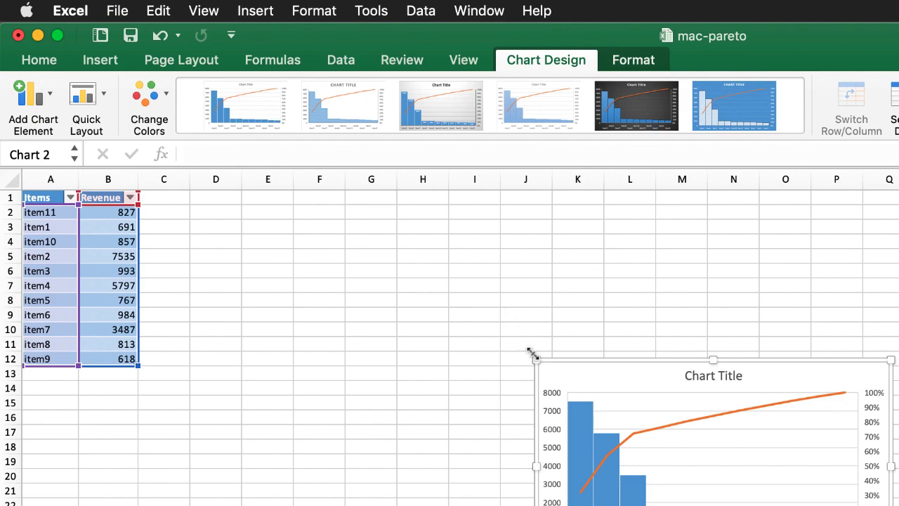
Enlarge the Pareto chart so it starts beside the data table, and inspect the values of its bars.
left_click_drag(534, 357, 234, 221)
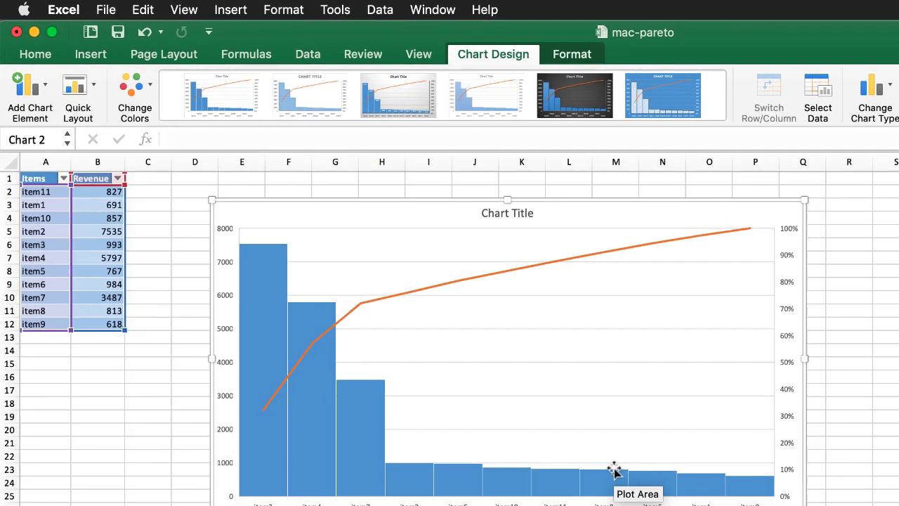
mouse_move(280, 345)
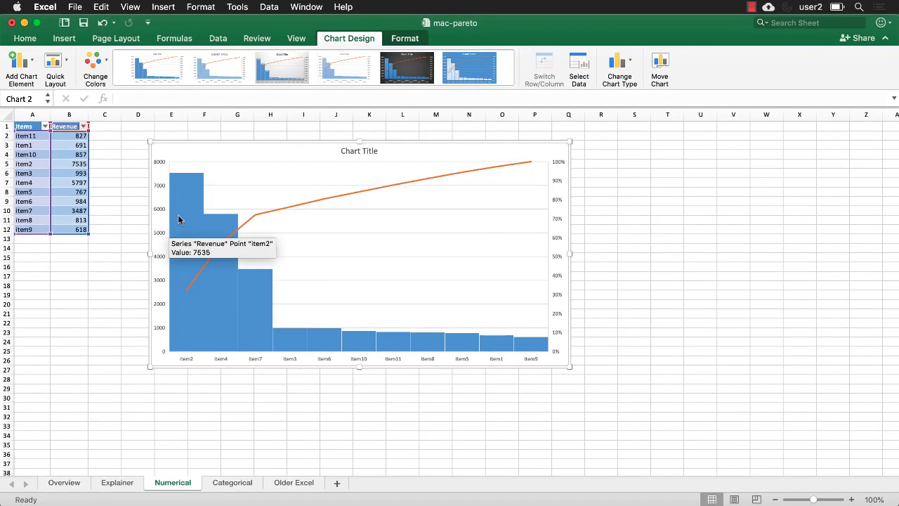
mouse_move(234, 329)
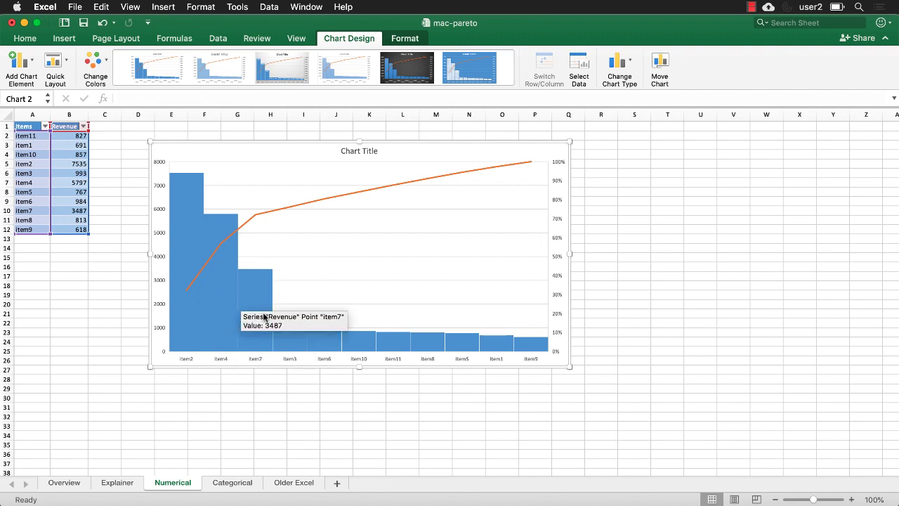
mouse_move(200, 282)
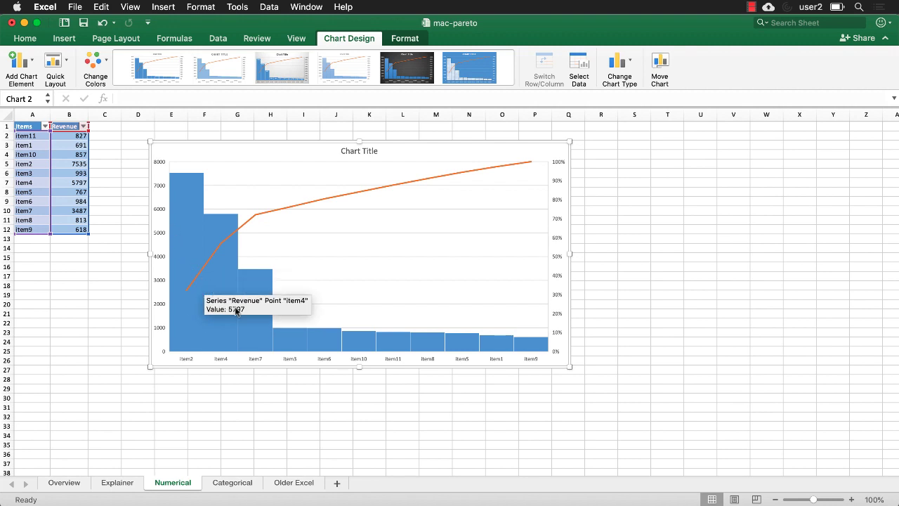
mouse_move(463, 342)
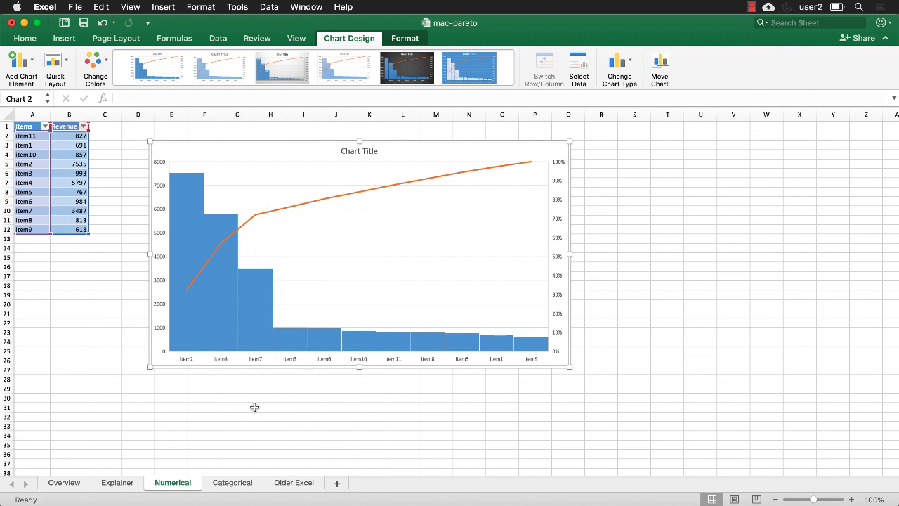
Create a PivotTable from Table3 at cell D9 of the Categorical sheet, with Description in both Rows and Values.
left_click(236, 482)
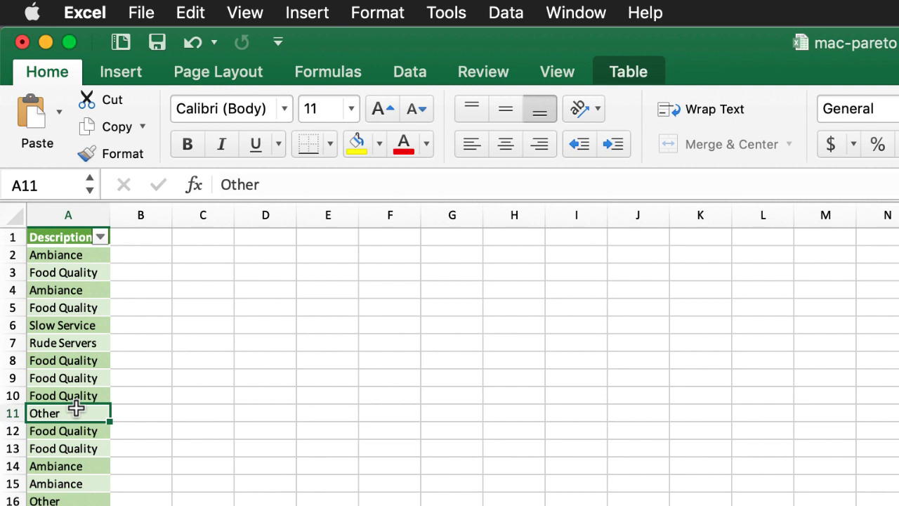
left_click(128, 83)
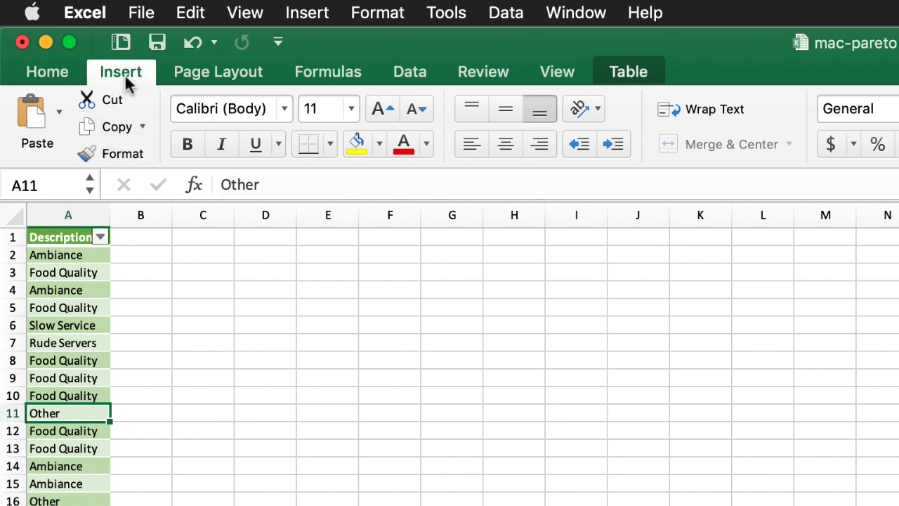
left_click(41, 115)
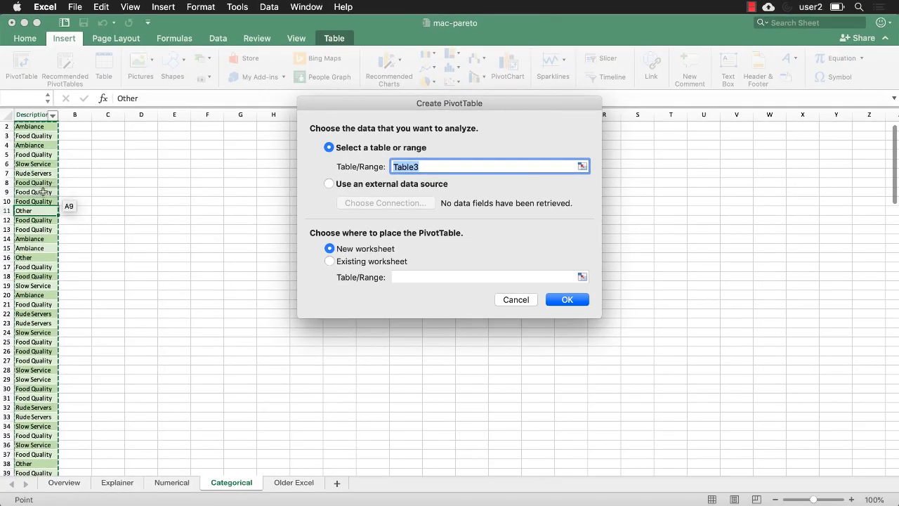
left_click(330, 262)
left_click(137, 194)
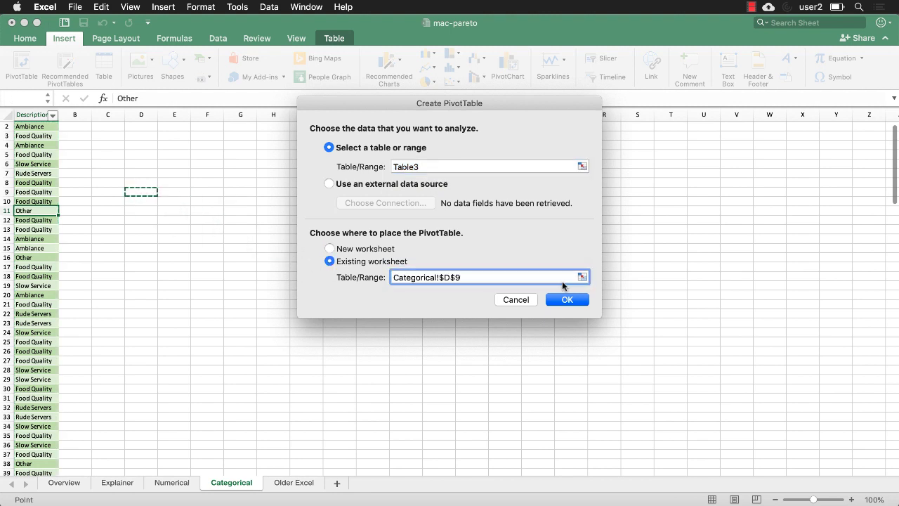
left_click(567, 299)
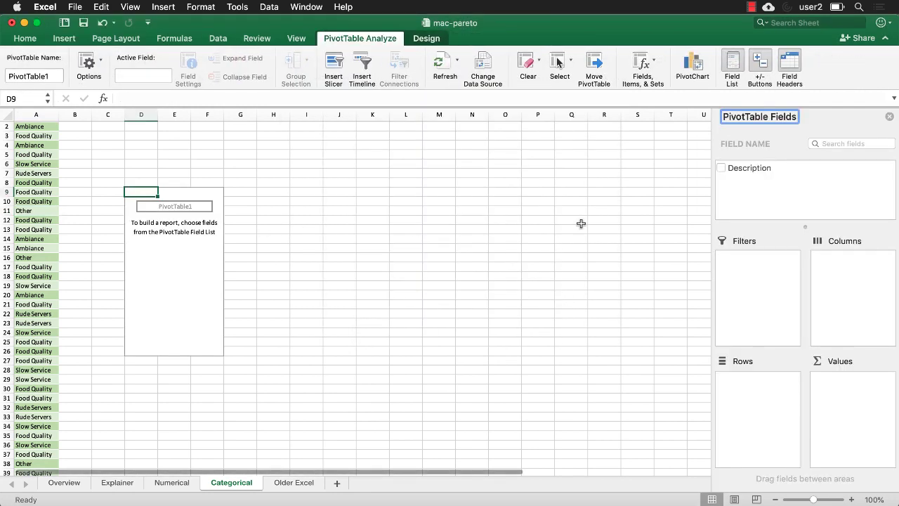
left_click_drag(754, 169, 746, 417)
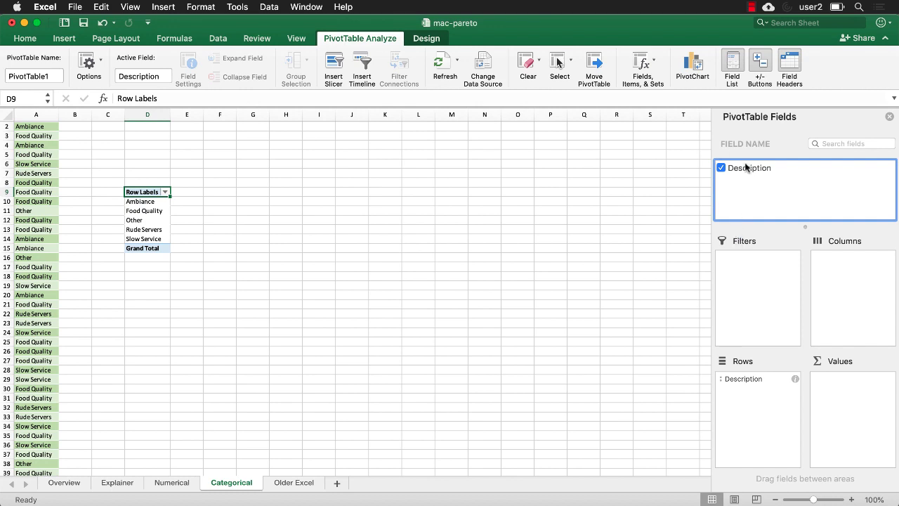
left_click_drag(746, 165, 852, 399)
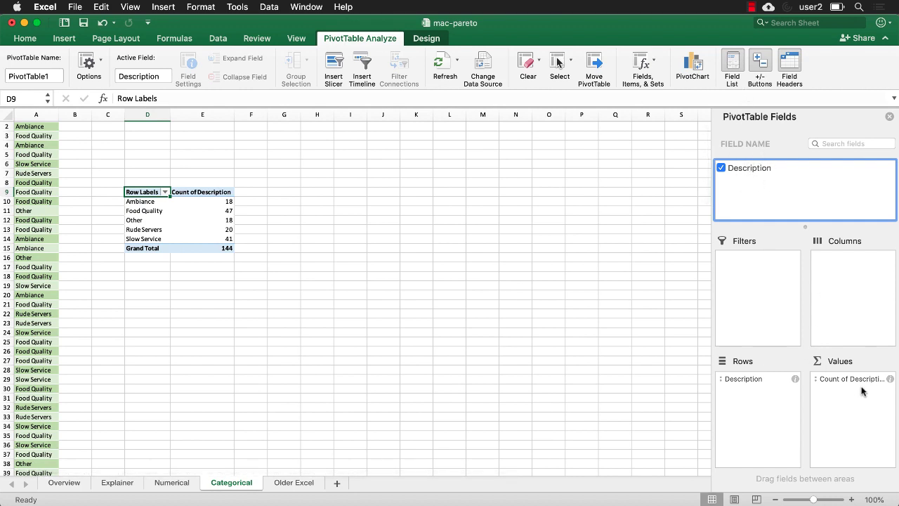
Try to insert a Pareto chart directly from the PivotTable data.
left_click(178, 218)
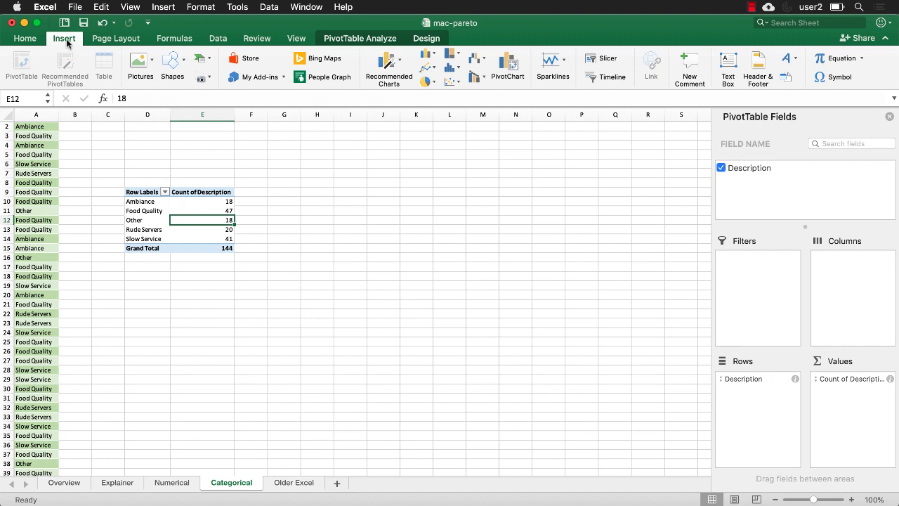
left_click(447, 68)
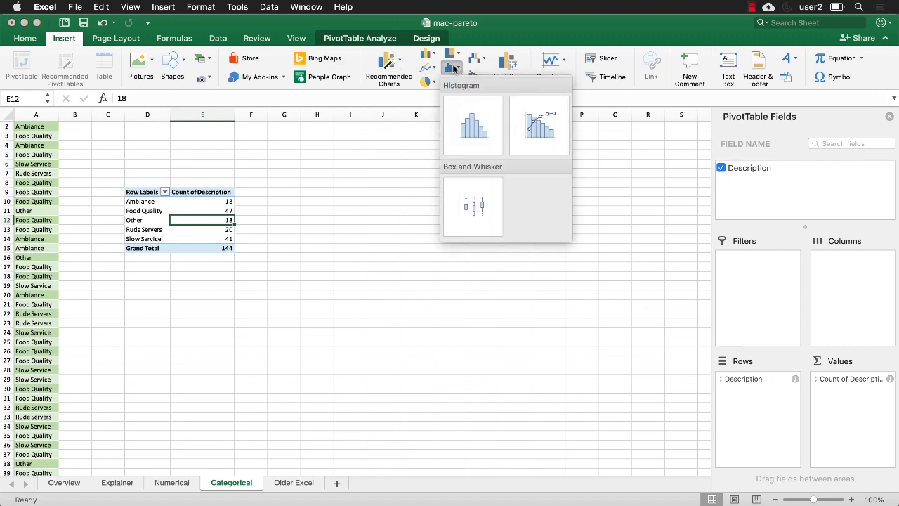
left_click(548, 143)
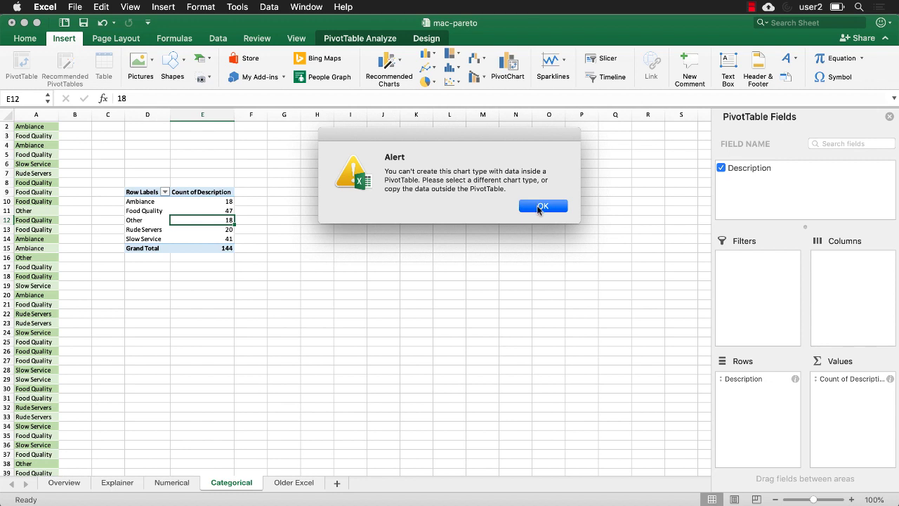
left_click(540, 207)
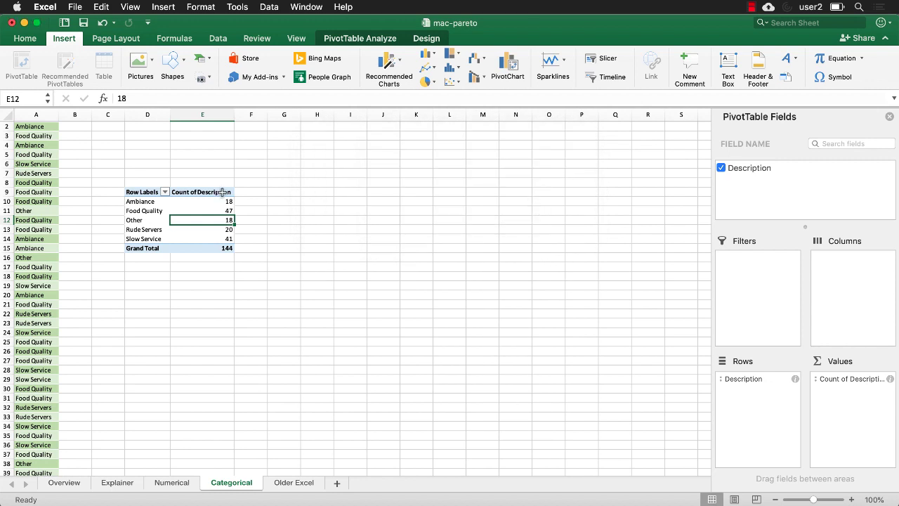
Change the PivotTable's report layout so the row header shows the field name Description.
left_click(179, 209)
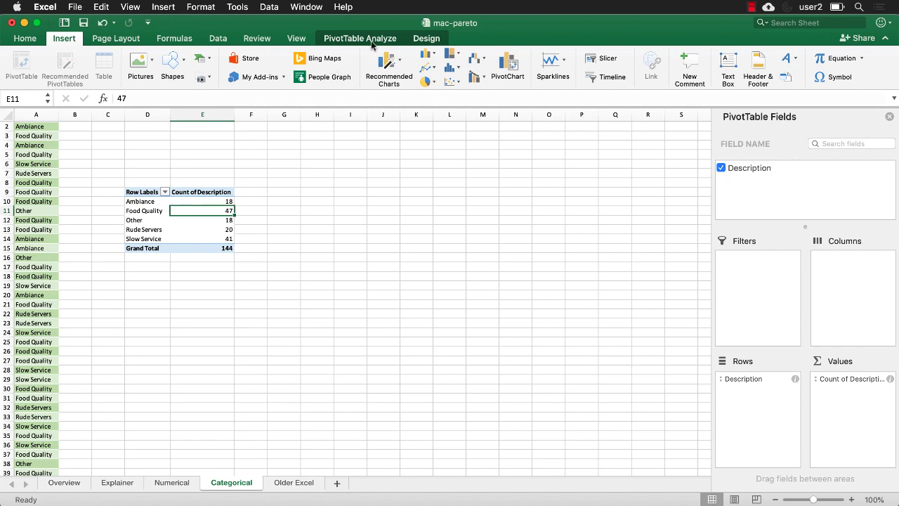
left_click(426, 39)
left_click(371, 36)
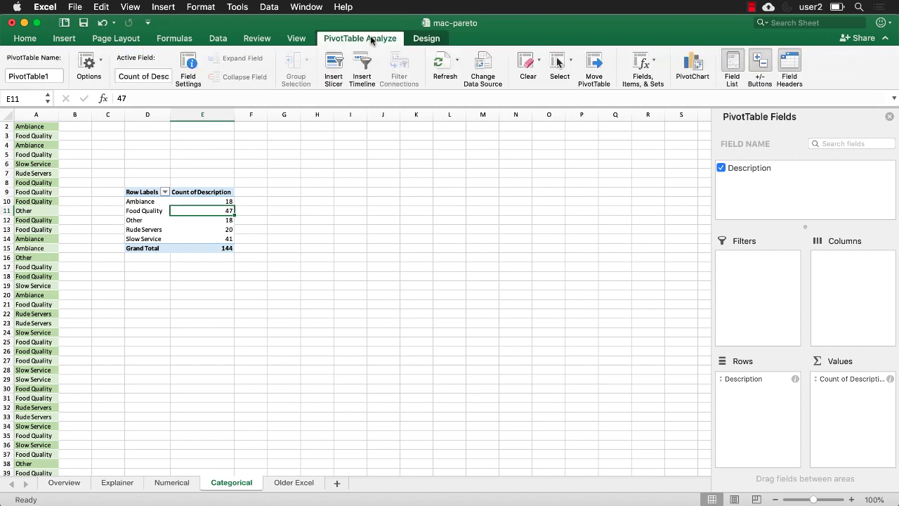
left_click(426, 39)
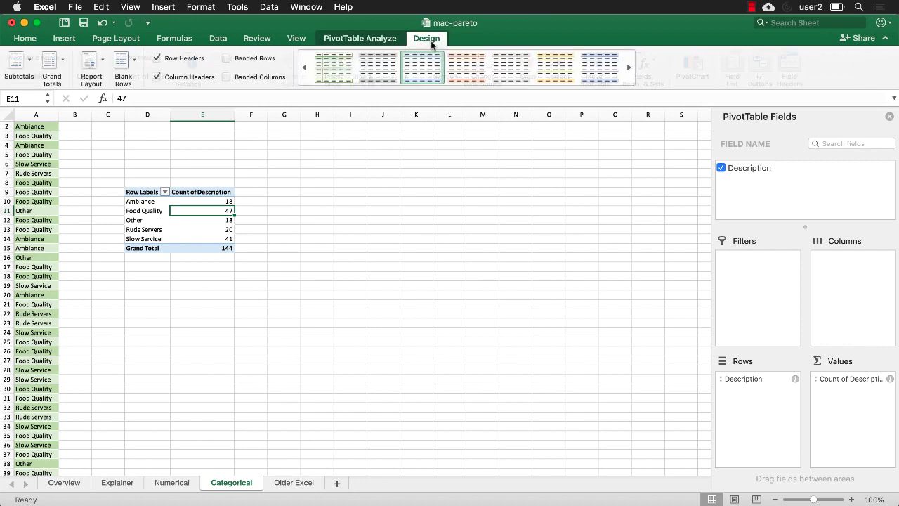
left_click(99, 78)
left_click(113, 115)
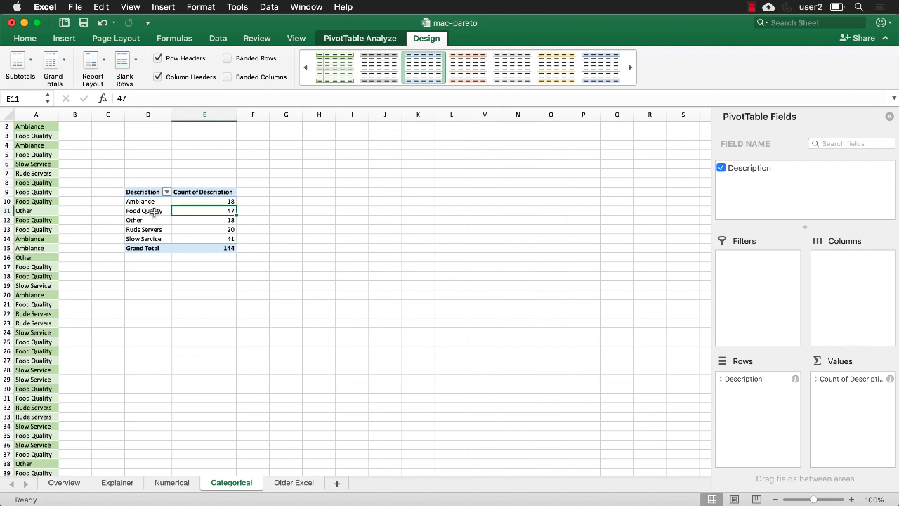
Copy the PivotTable range D9:E14 without the grand total, paste it as values at H9, and autofit columns H and I.
left_click_drag(144, 191, 209, 236)
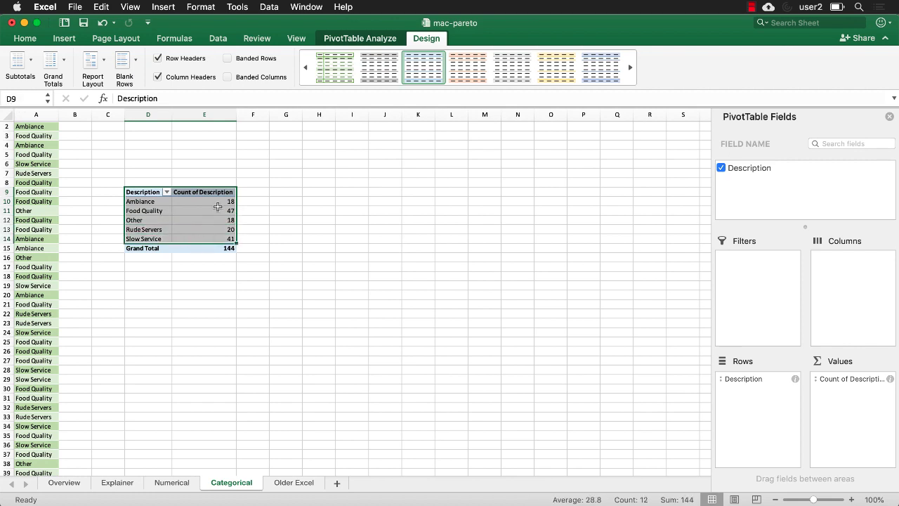
key("super+c")
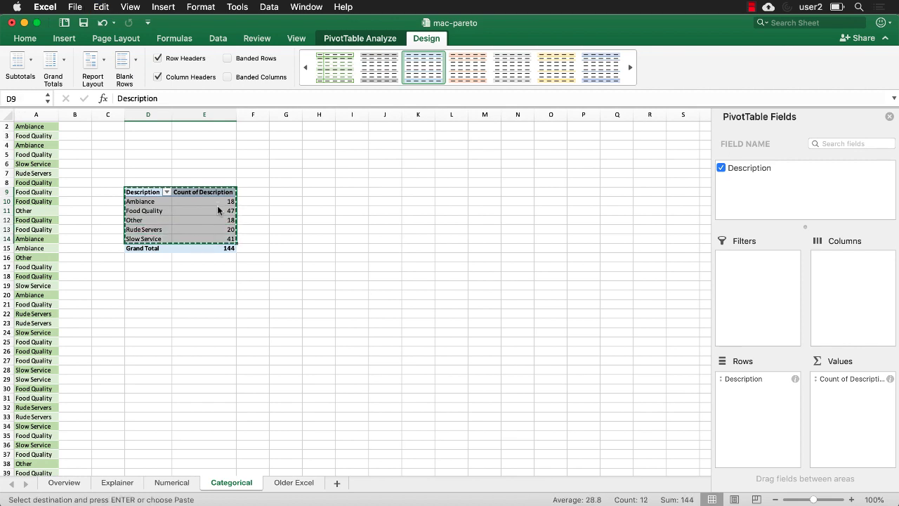
left_click(310, 191)
left_click(25, 38)
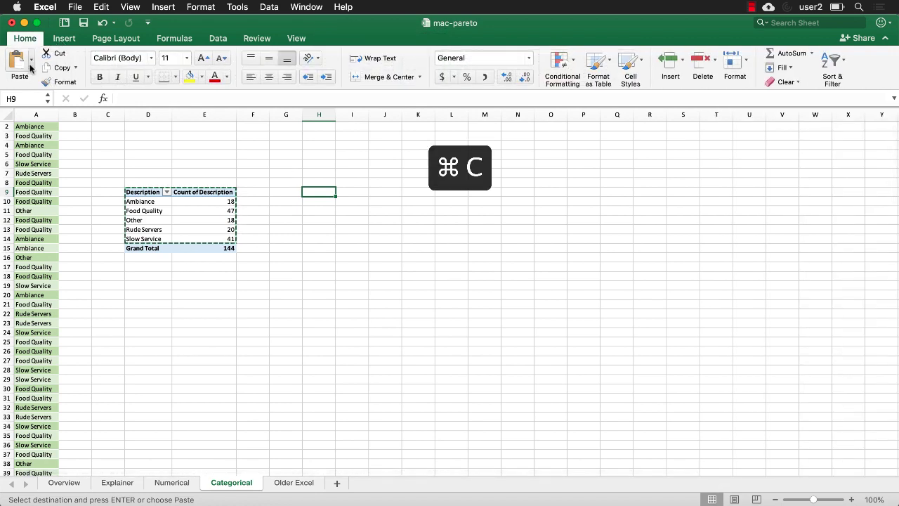
left_click(31, 64)
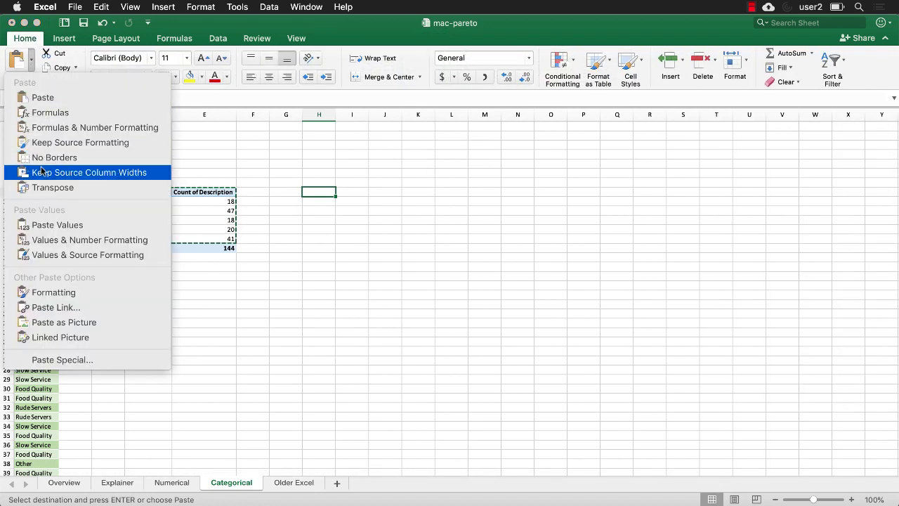
left_click(65, 226)
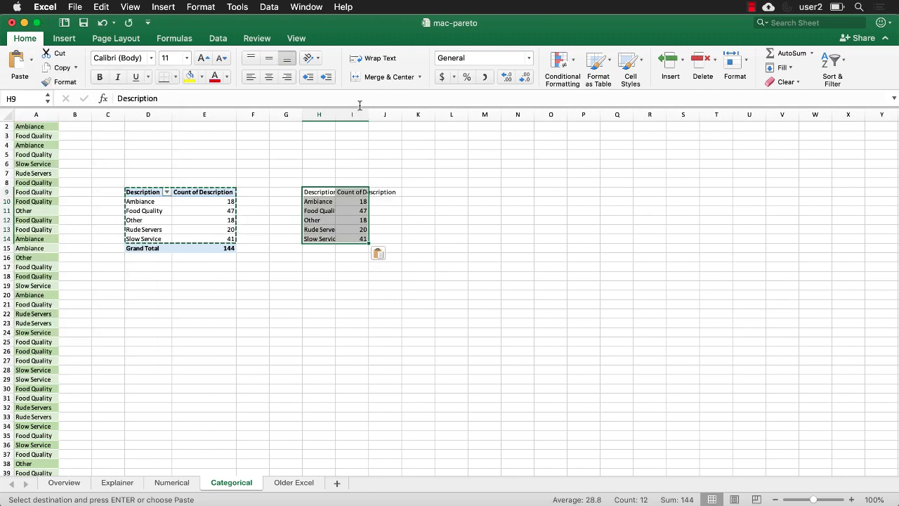
left_click_drag(324, 117, 351, 117)
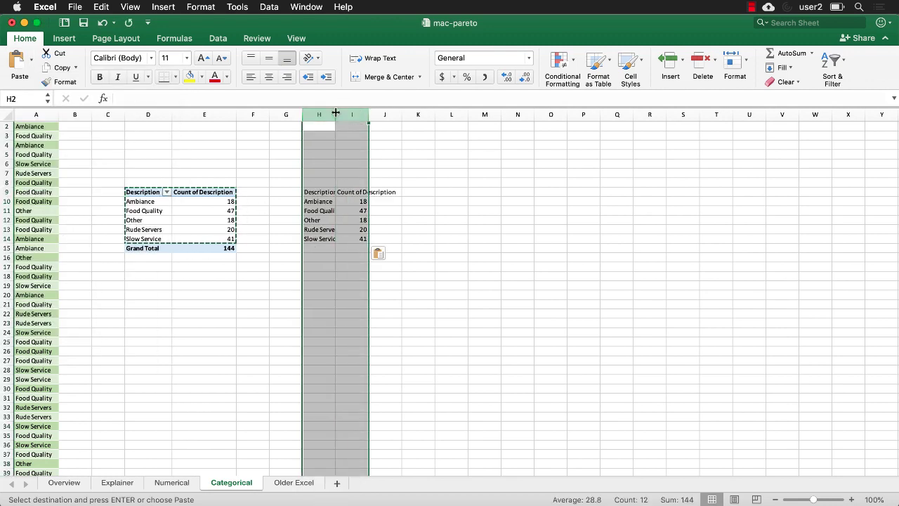
double_click(335, 114)
Insert a Pareto chart from the pasted values in H9:I14, and move and enlarge it to cover about K8:T29.
left_click(373, 227)
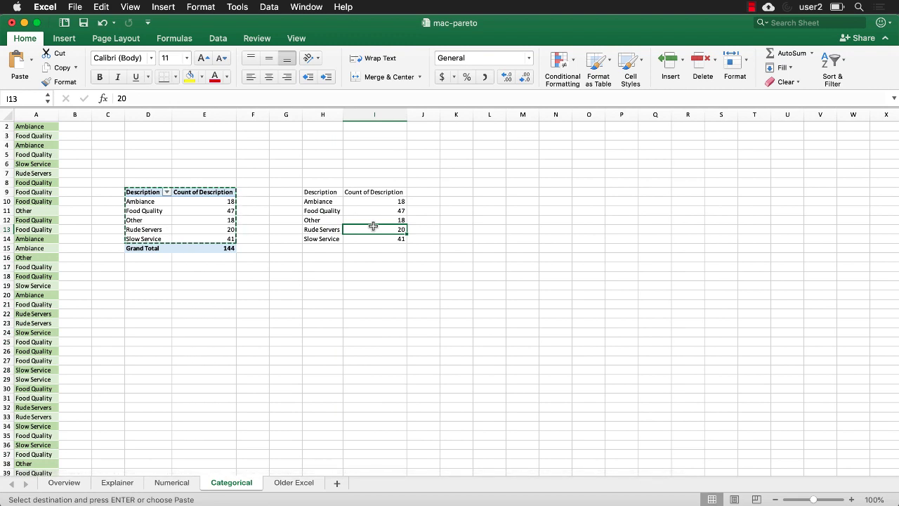
left_click(65, 39)
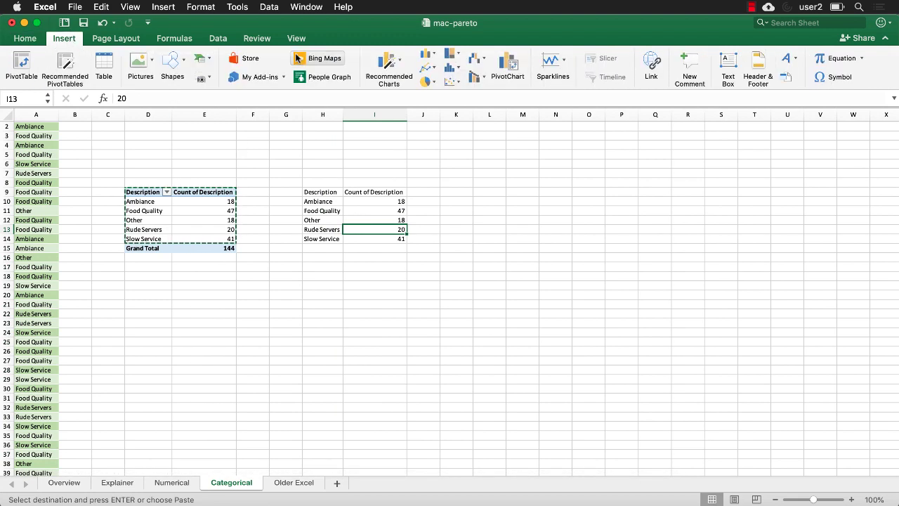
left_click(457, 68)
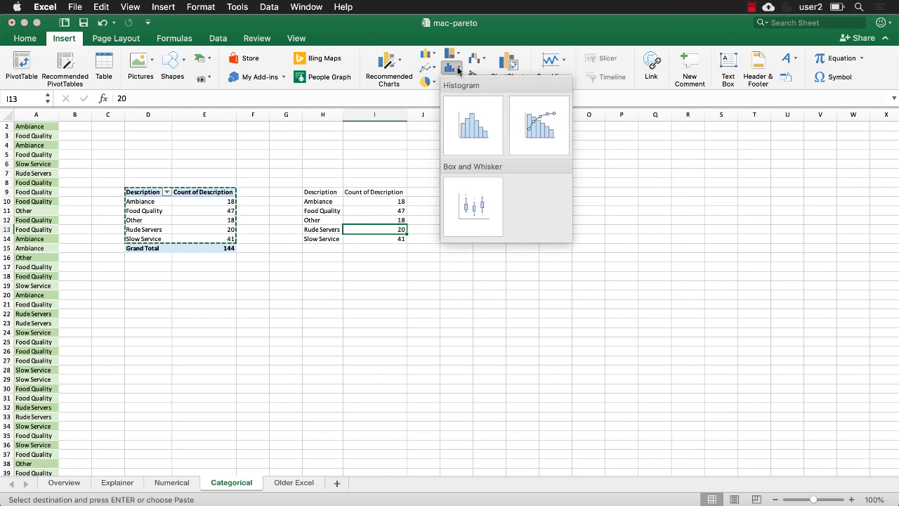
left_click(538, 137)
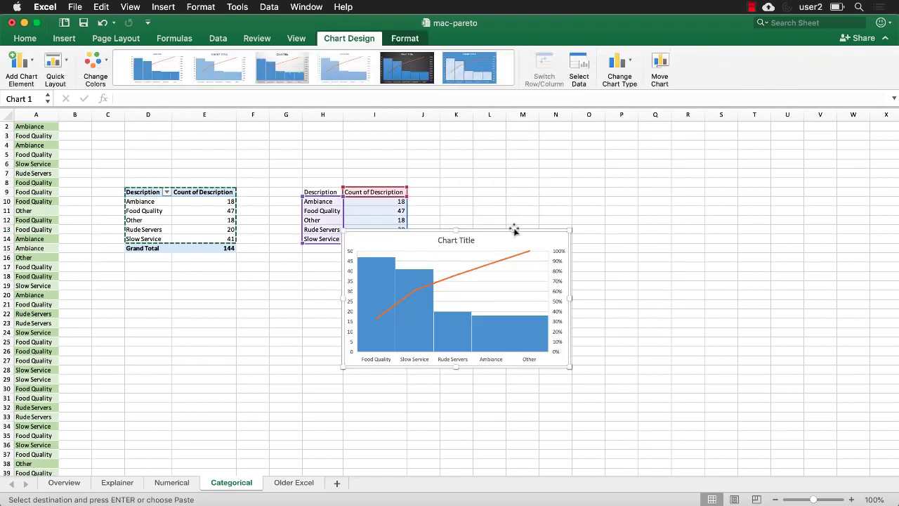
left_click_drag(515, 229, 607, 176)
left_click_drag(665, 317, 786, 381)
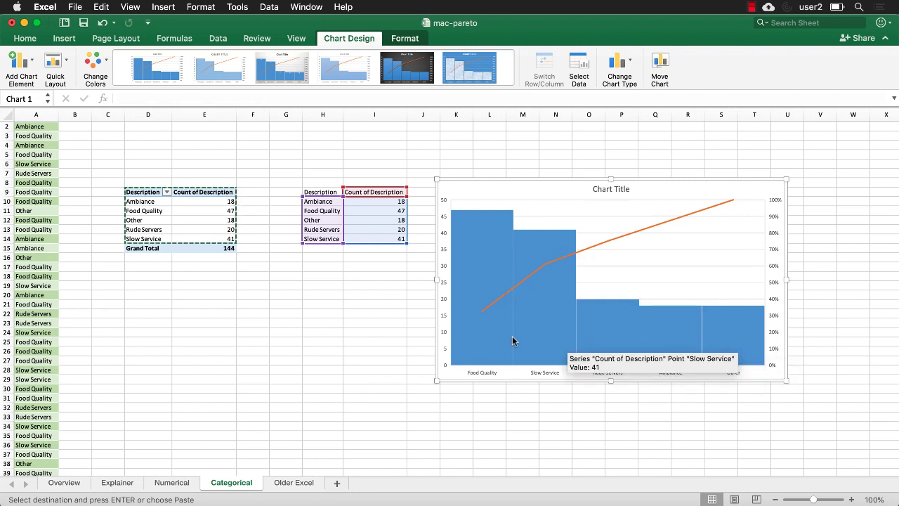
left_click(456, 398)
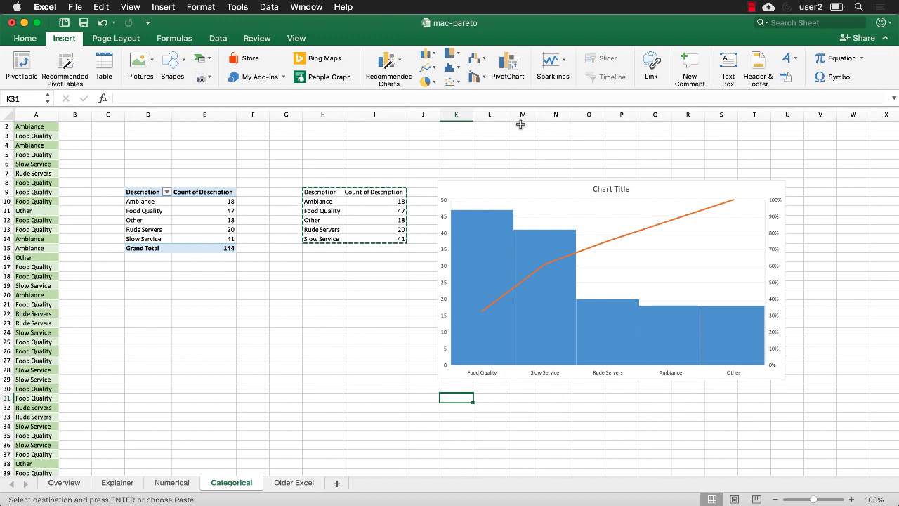
left_click(456, 68)
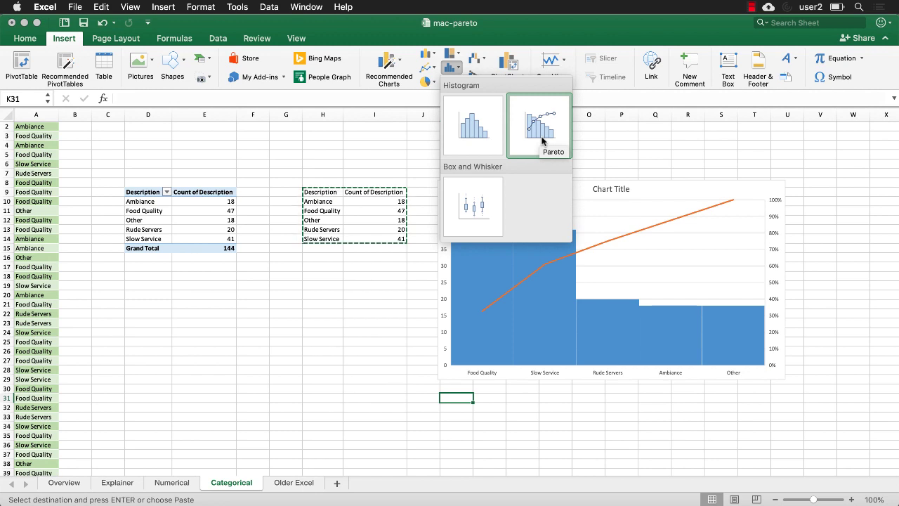
left_click(297, 484)
On the Older Excel sheet, sort the Items and Revenue data by Revenue from largest to smallest.
left_click(298, 484)
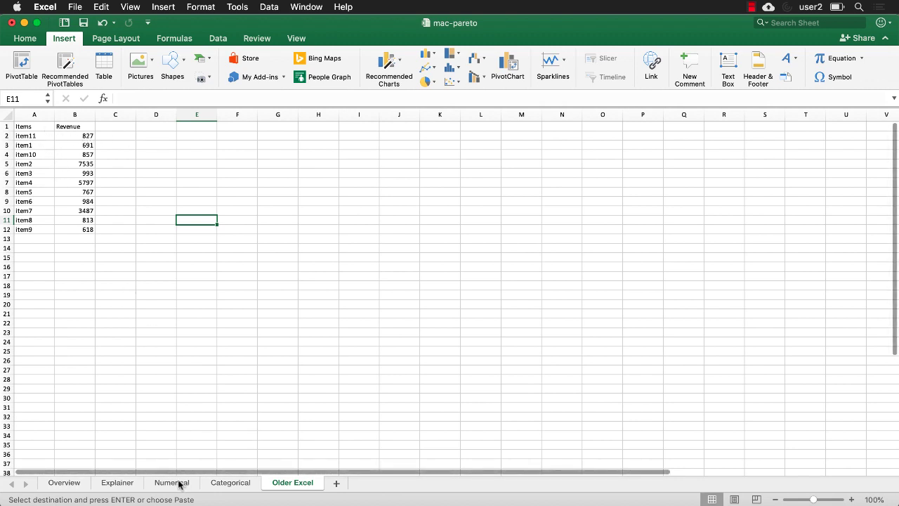
left_click(59, 155)
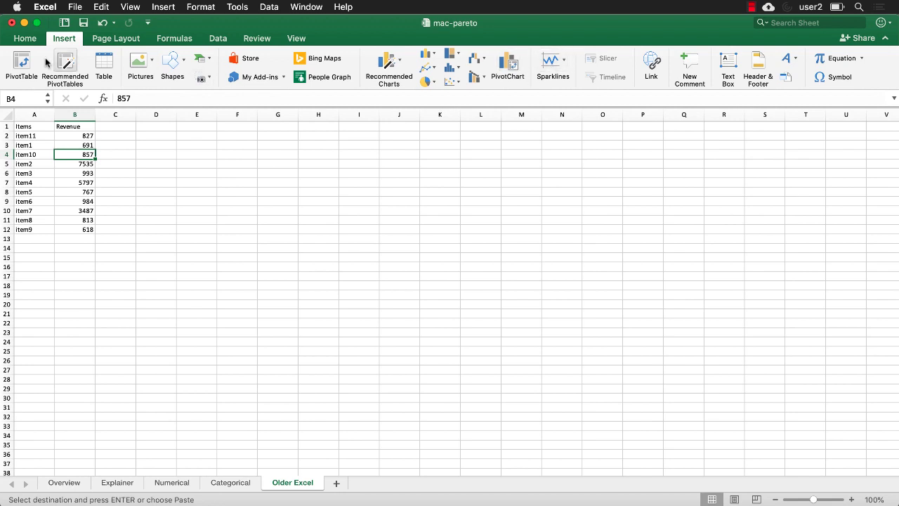
left_click(25, 37)
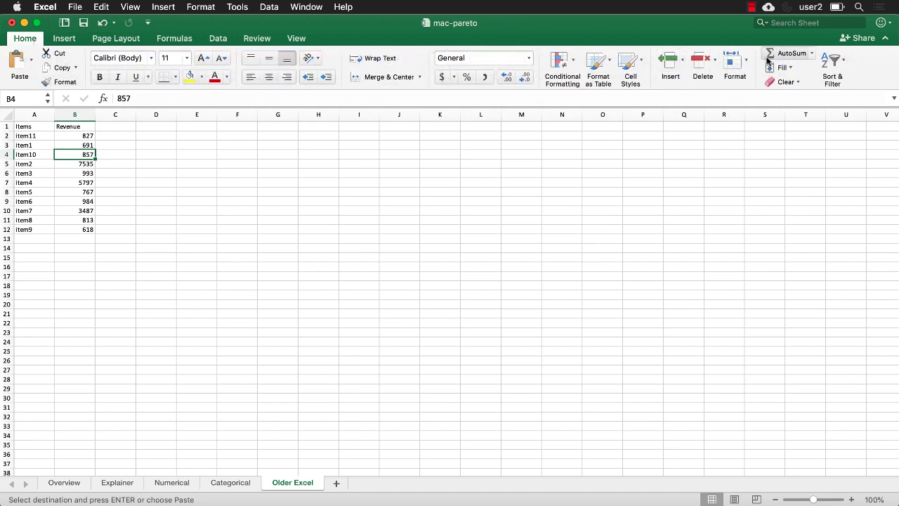
left_click(842, 70)
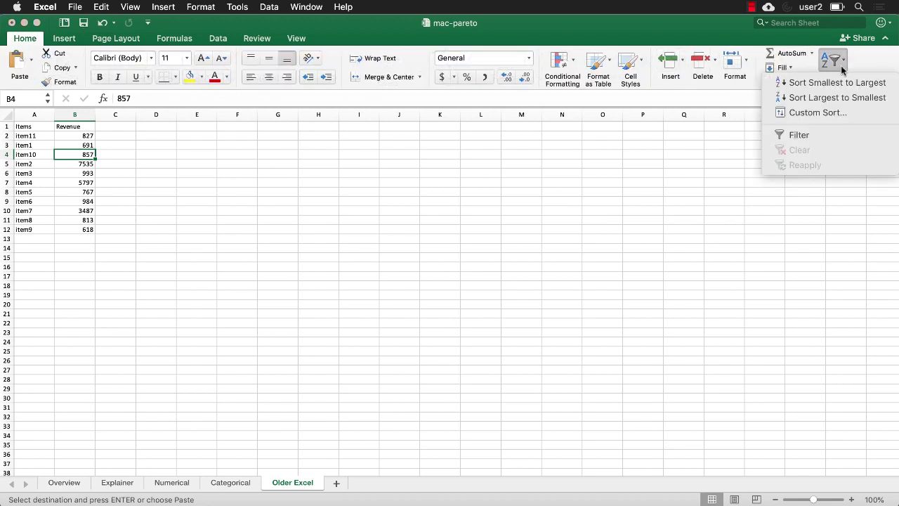
left_click(817, 113)
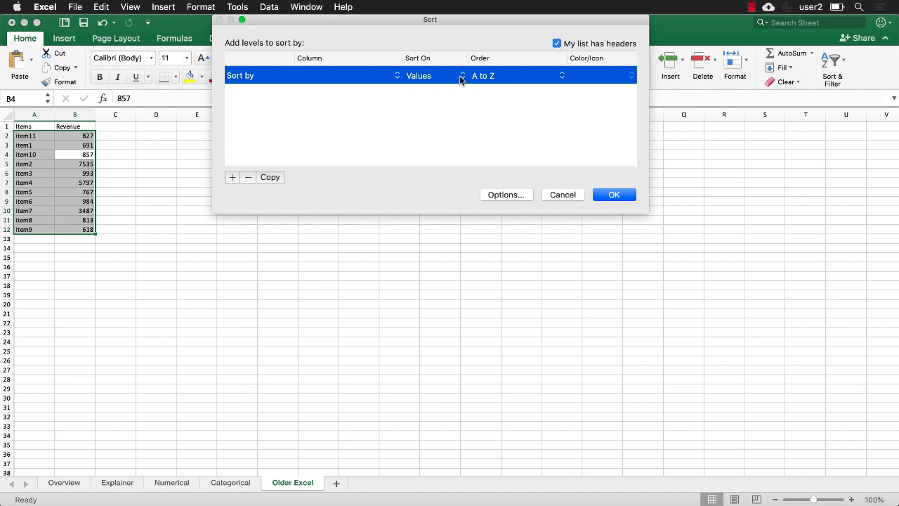
left_click(392, 77)
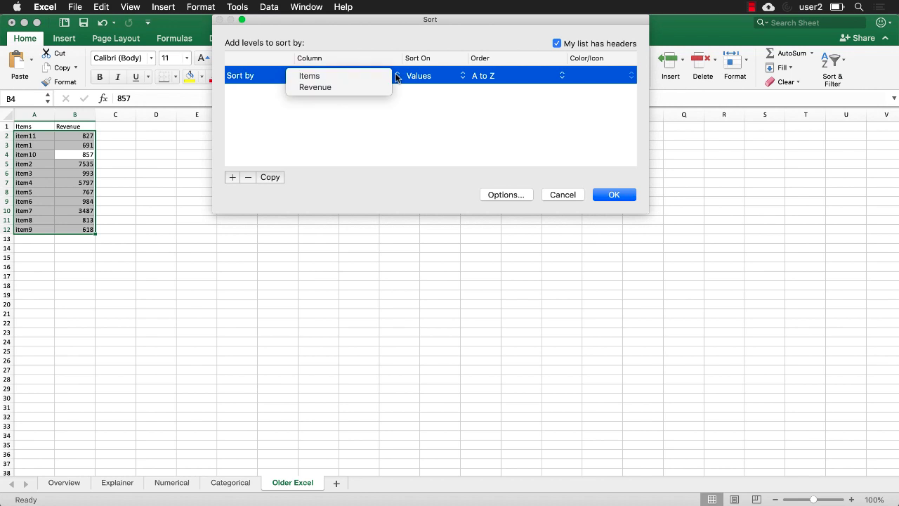
left_click(347, 87)
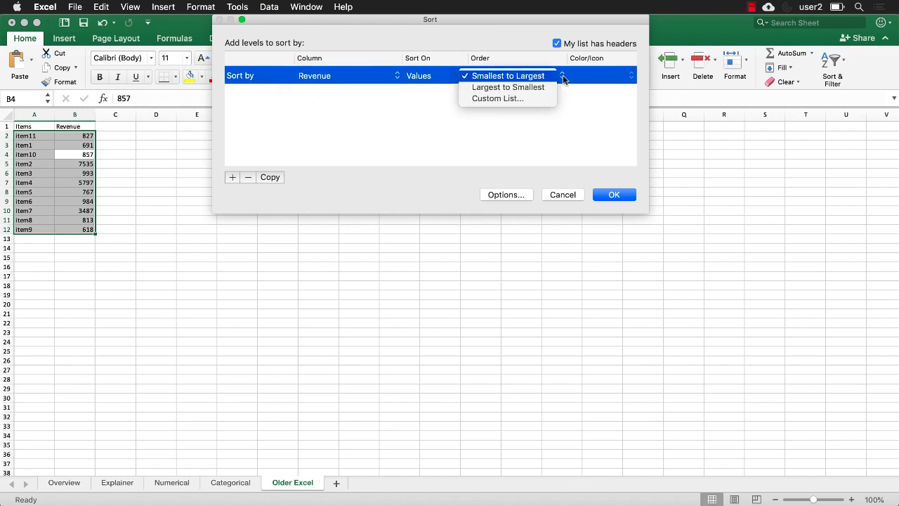
left_click(547, 88)
left_click(609, 196)
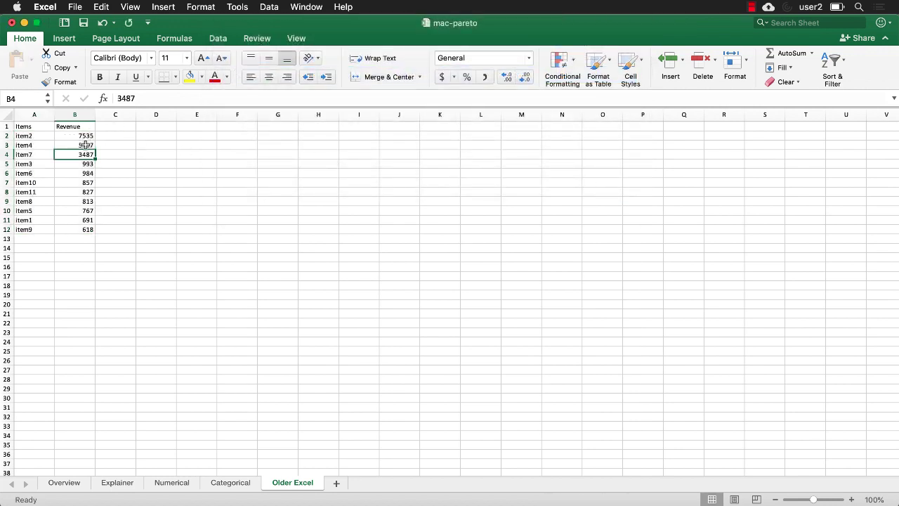
Total the revenue values in B13 with =SUM(B2:B12).
left_click(121, 126)
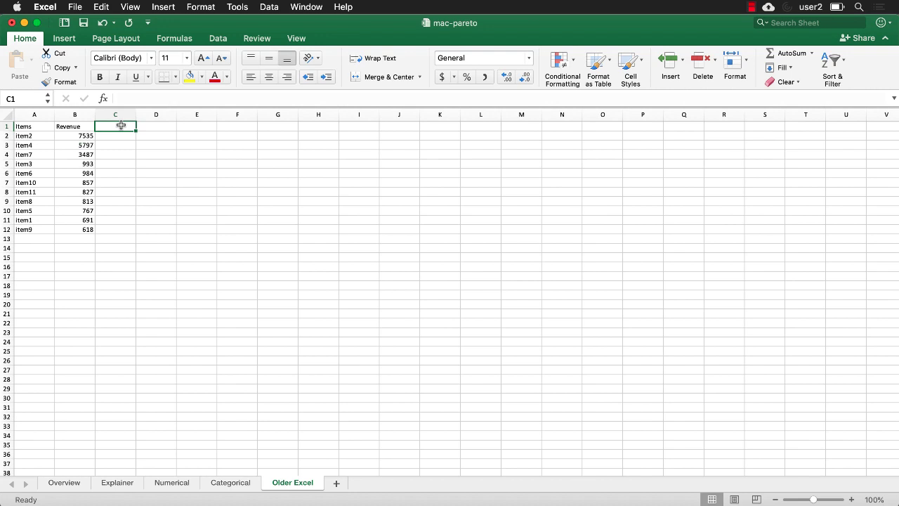
left_click(75, 240)
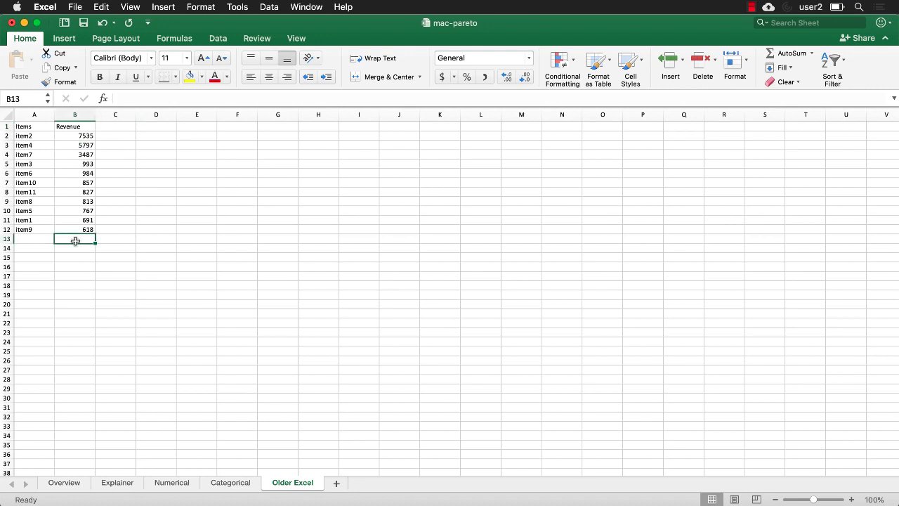
left_click(812, 54)
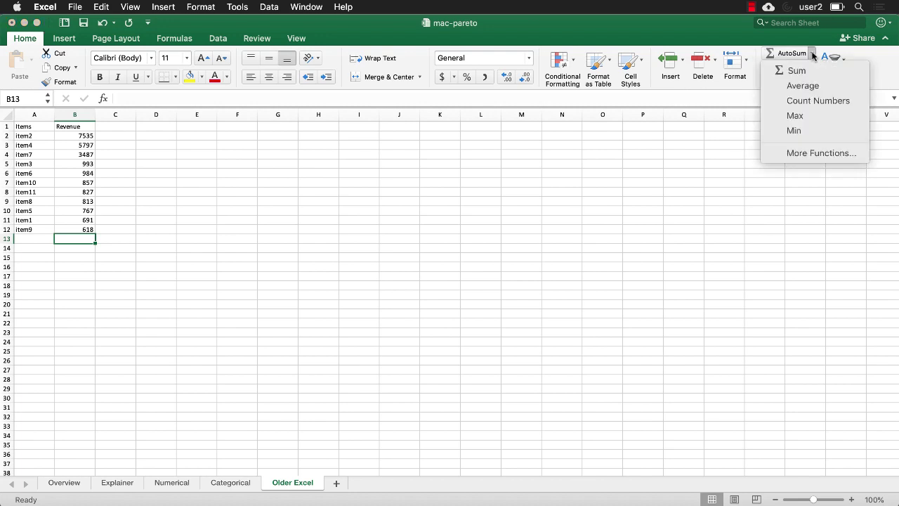
left_click(805, 71)
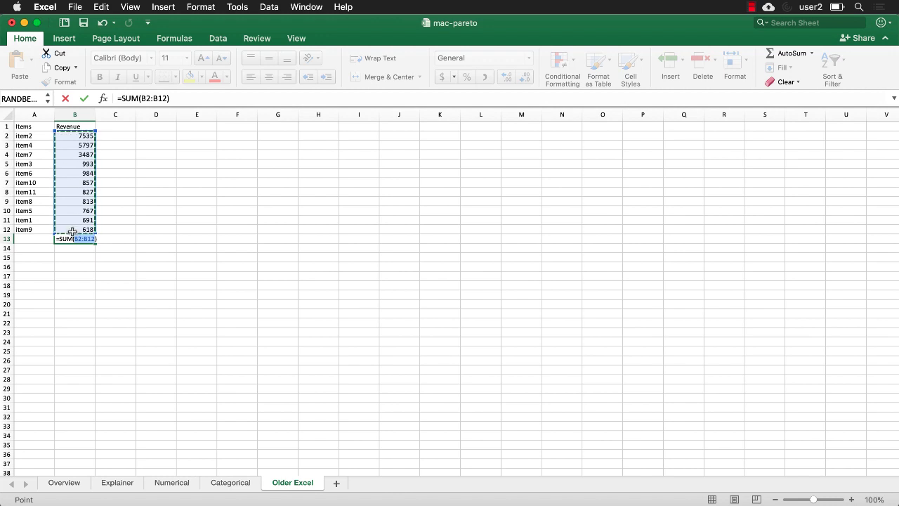
key("Return")
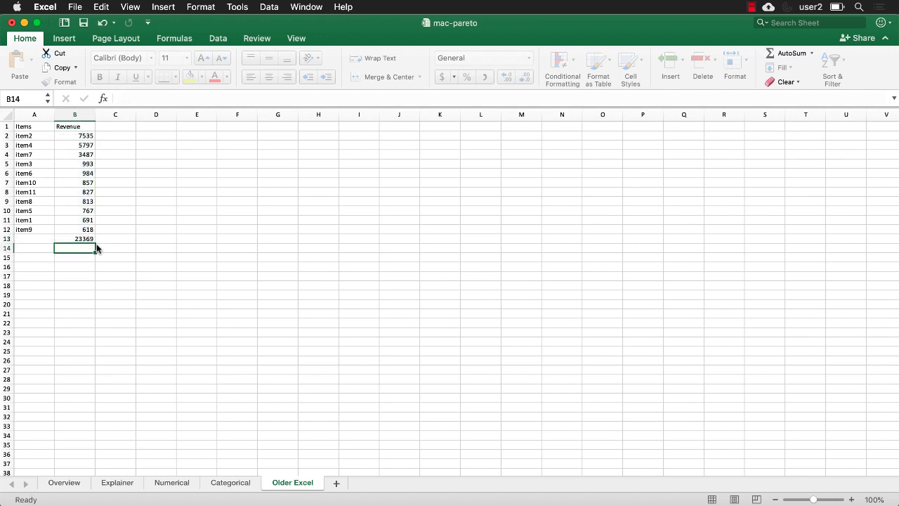
left_click(89, 240)
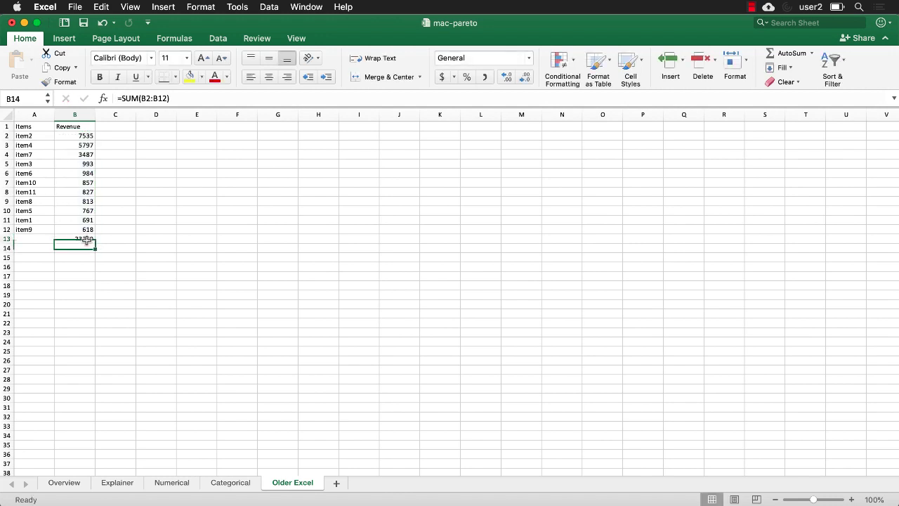
Add the header Cum Rev in C1 and enter =B2 in C2 as the first cumulative value.
left_click(121, 127)
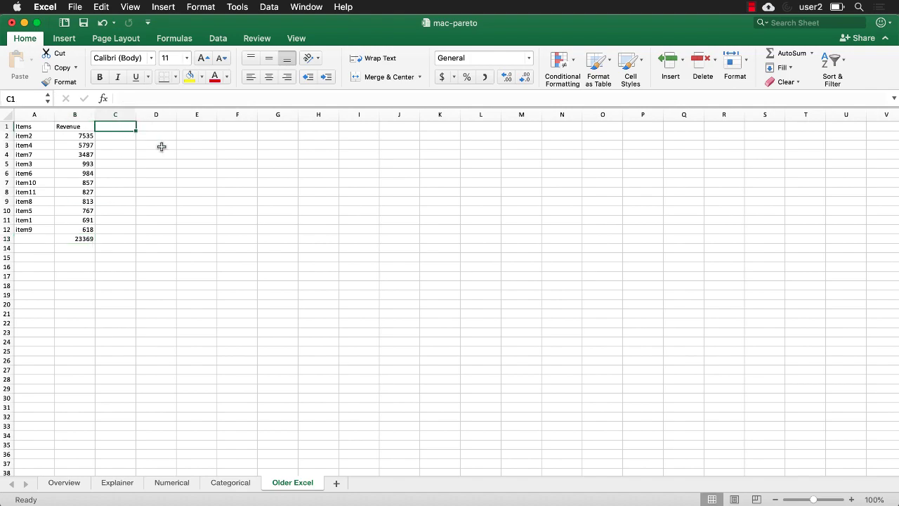
type("Cum Re")
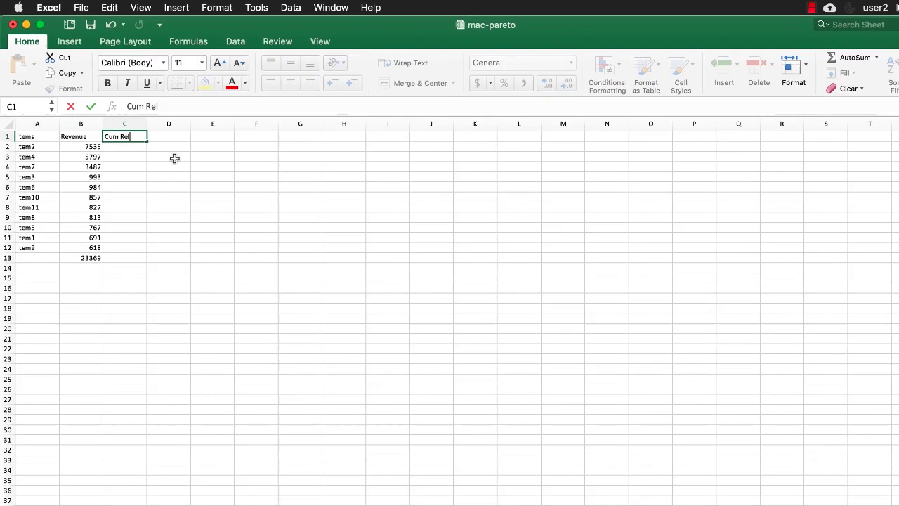
type("v")
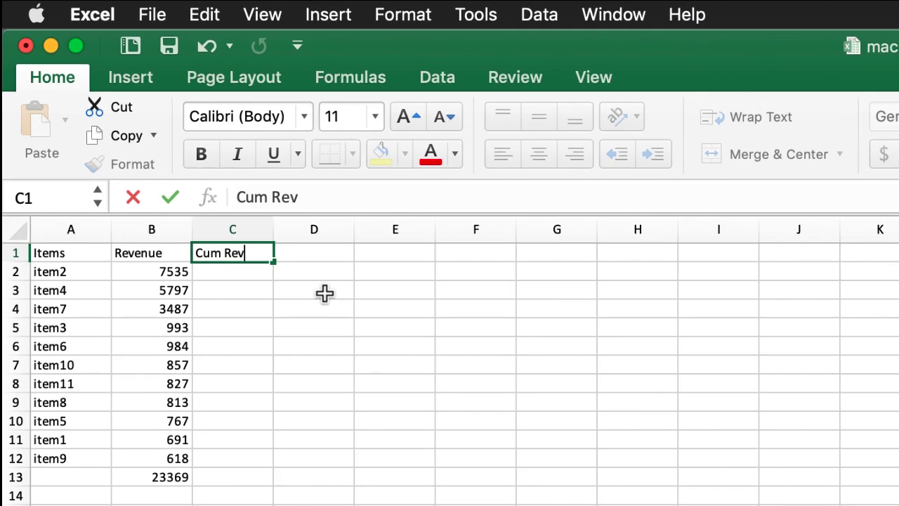
left_click(241, 269)
type("=")
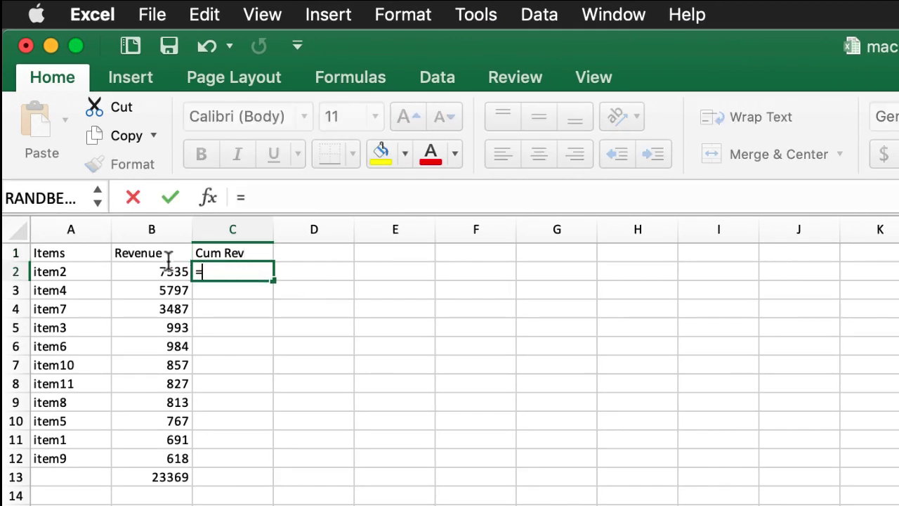
left_click(163, 271)
key("Return")
Enter the running-total formula =B3+C2 in C3 and fill it down to C12.
type("=")
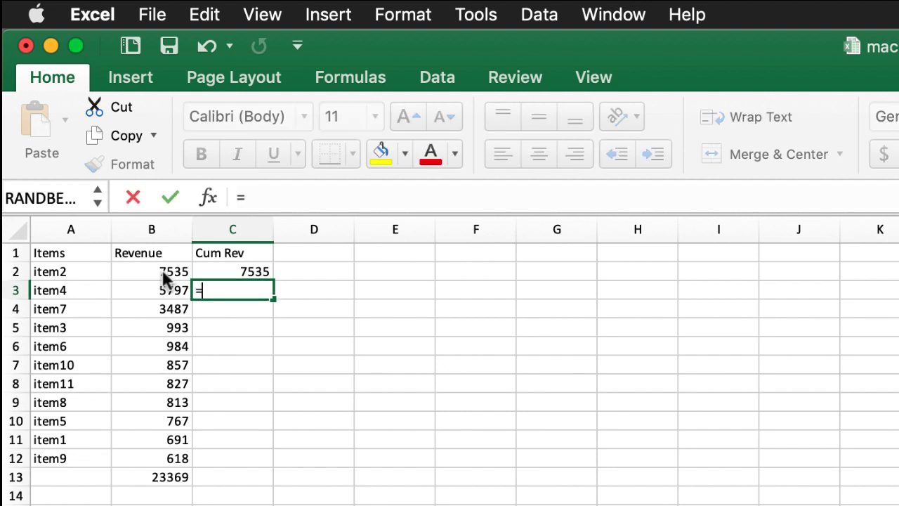
left_click(159, 290)
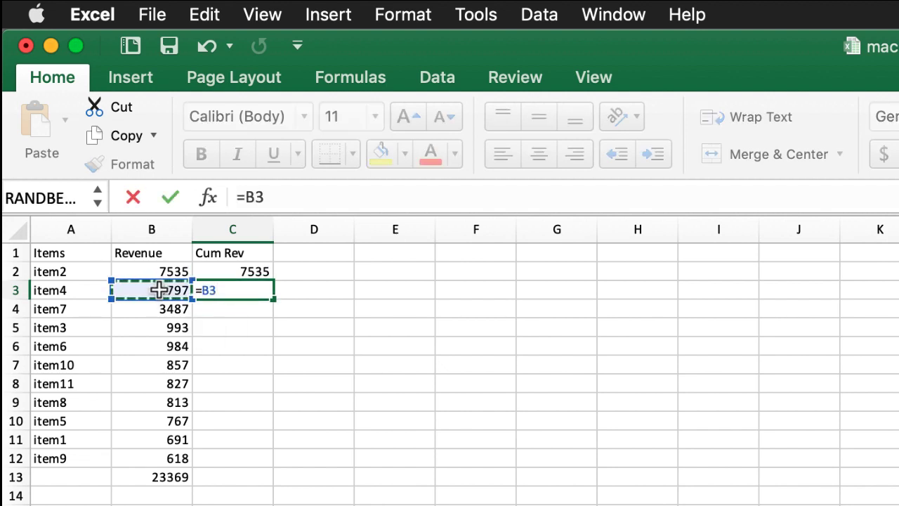
type("+")
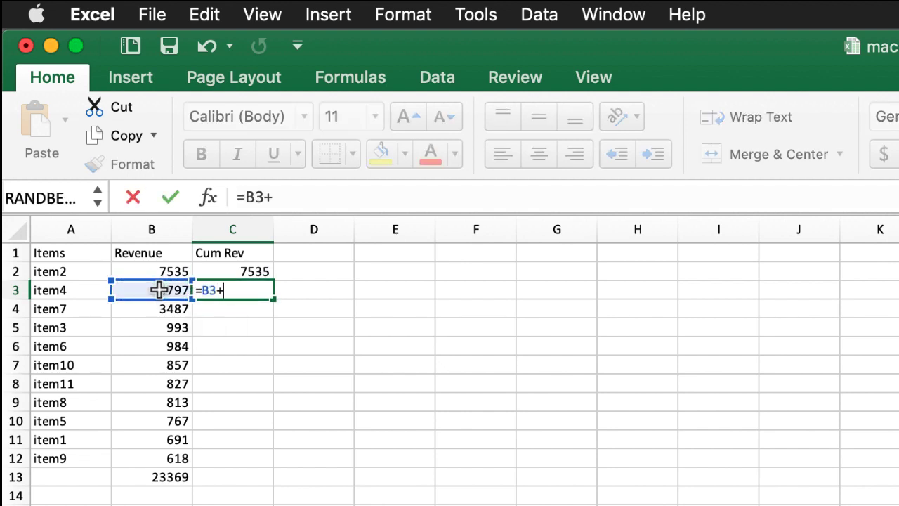
left_click(226, 271)
key("Return")
left_click(251, 290)
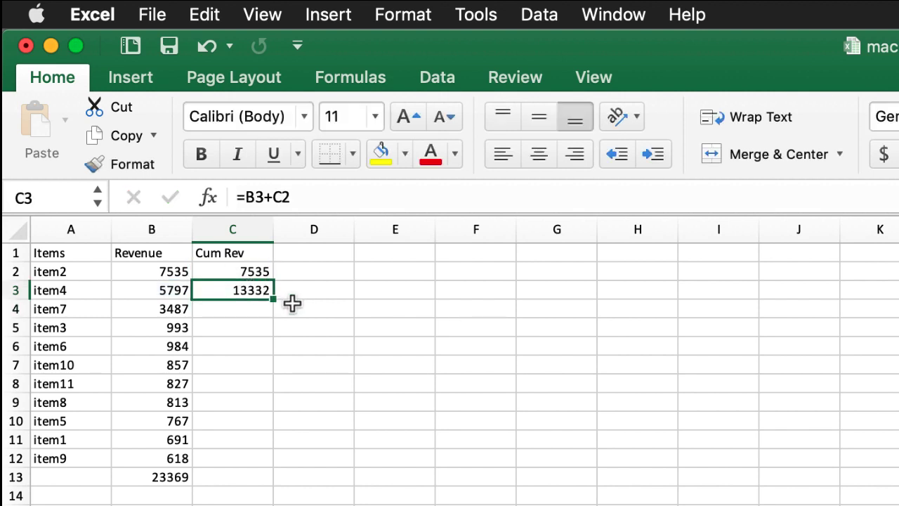
left_click_drag(274, 300, 271, 464)
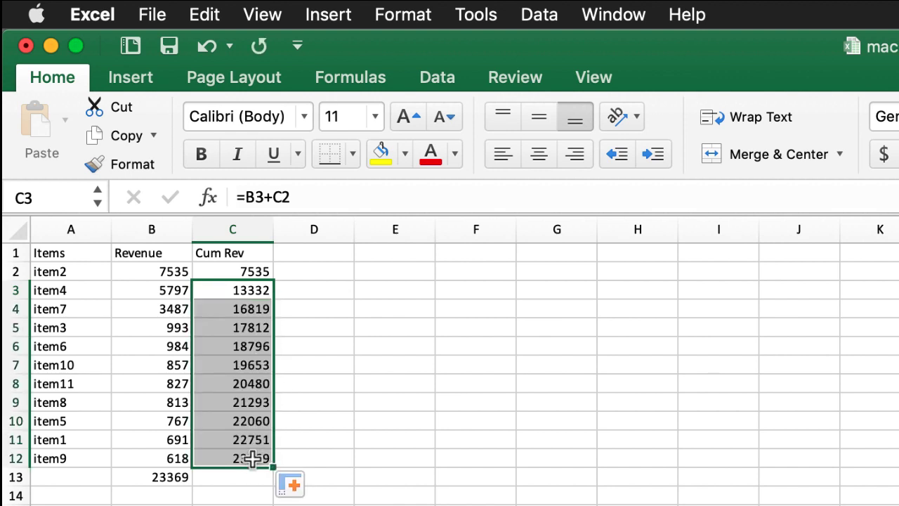
Compare the last cumulative revenue in C12 with the revenue total in B13.
left_click(252, 457)
left_click(163, 481)
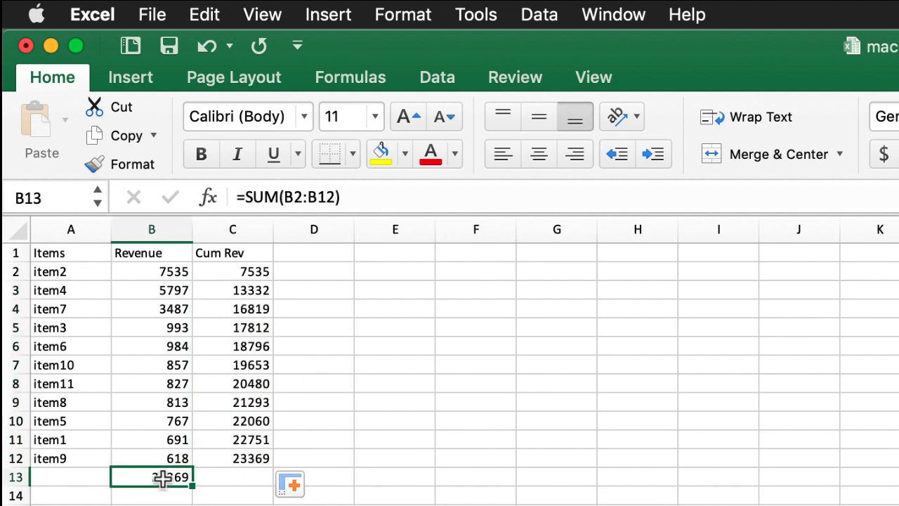
left_click(241, 456)
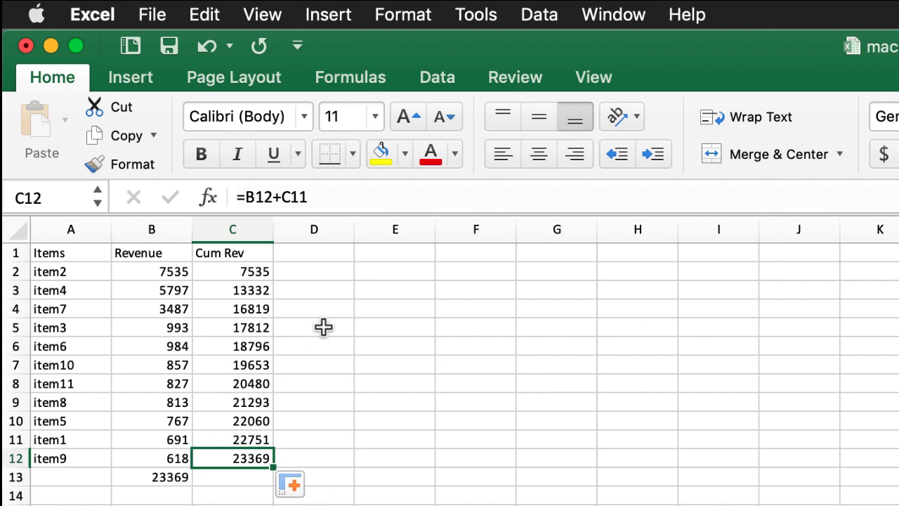
Add the header % in D1 and enter =C2/$B$13 in D2 with an absolute reference to the revenue total.
left_click(325, 254)
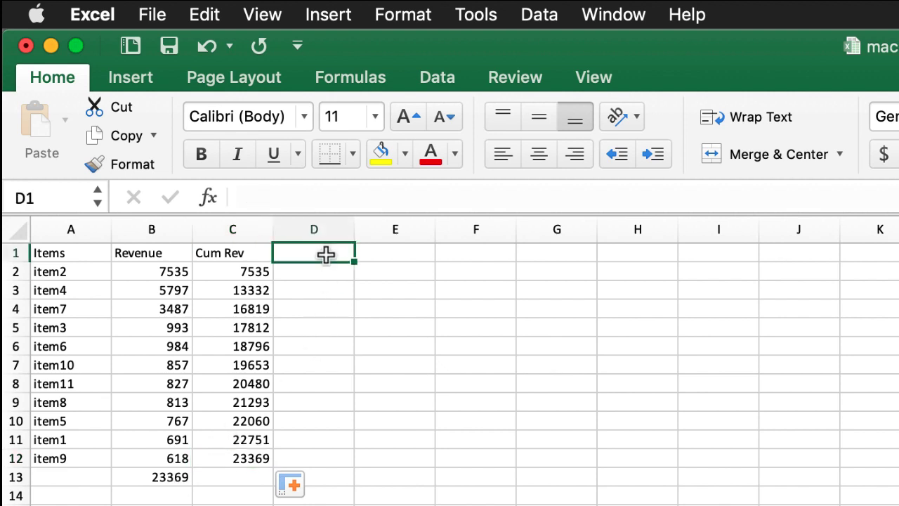
type("%")
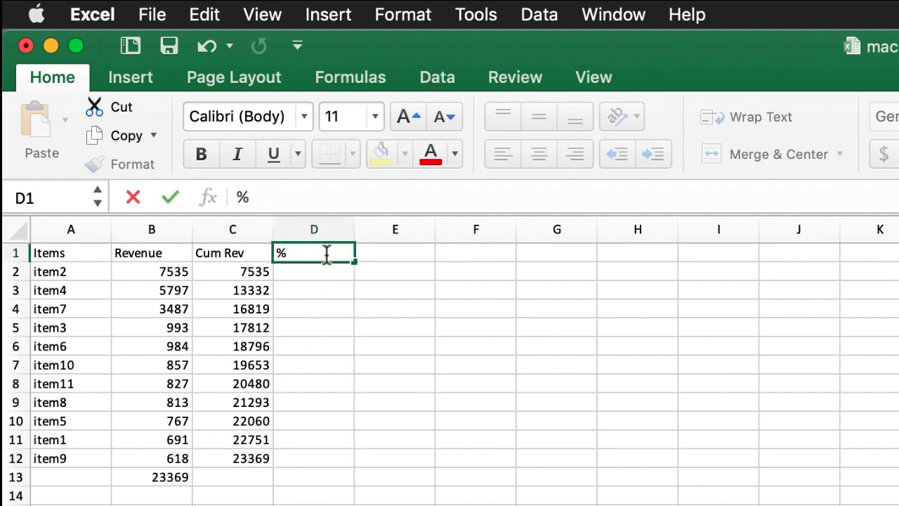
key("Return")
type("=")
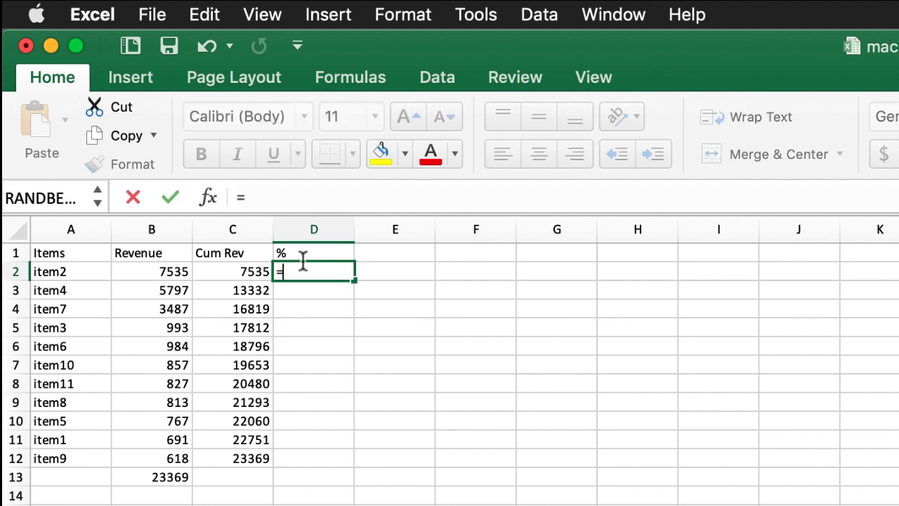
left_click(247, 270)
type("/")
left_click(172, 477)
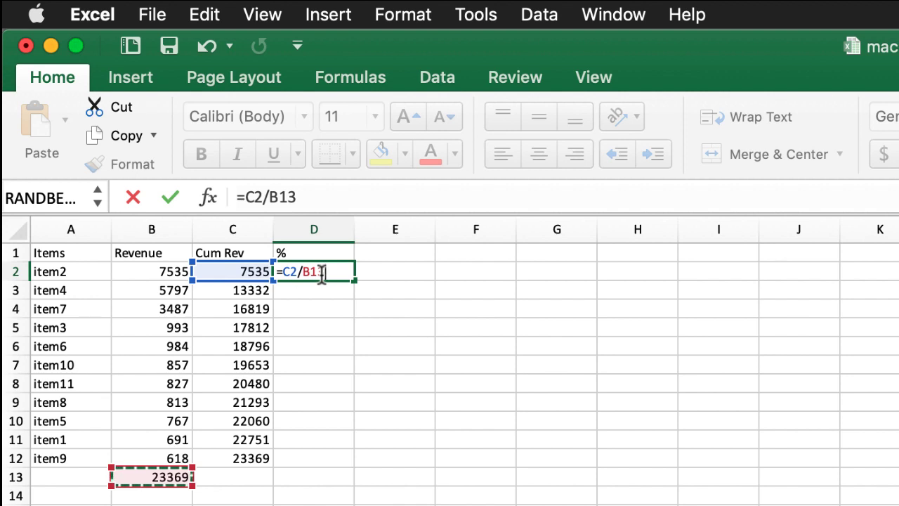
key("super+t")
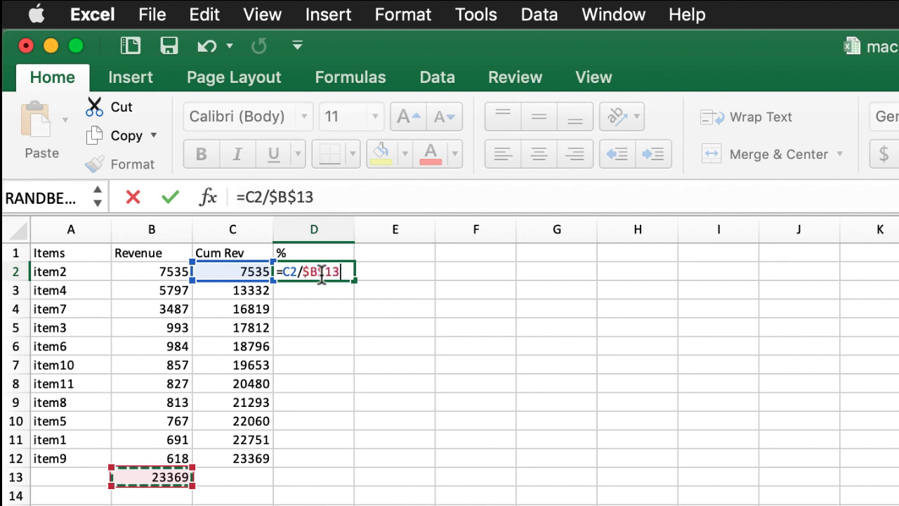
key("F4")
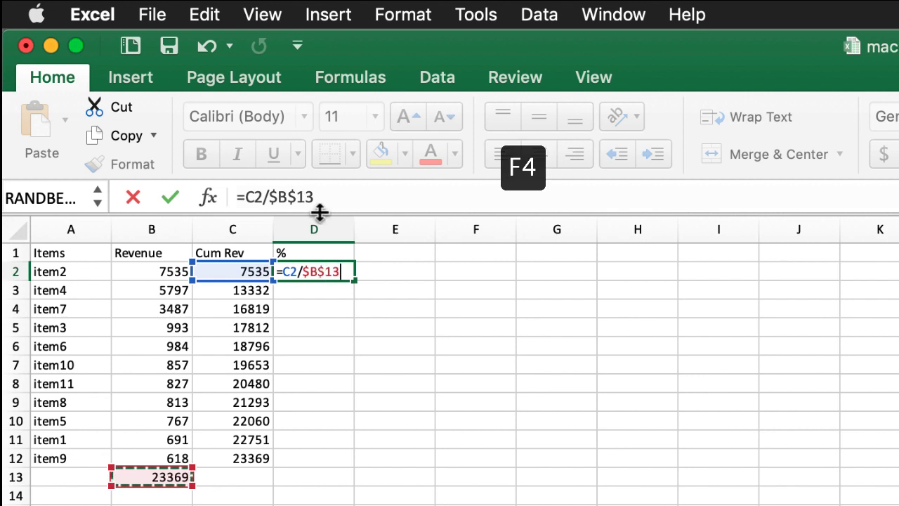
key("Return")
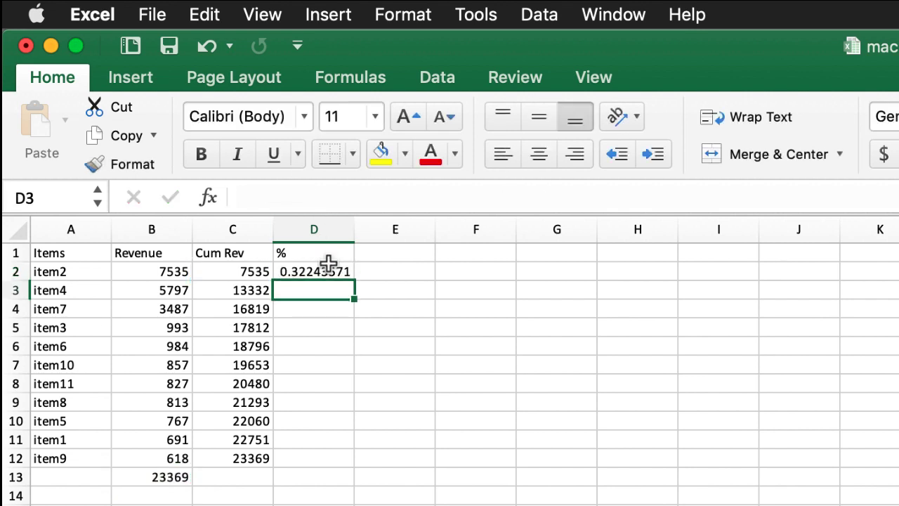
Format D2 as a percentage and fill its formula down to D12.
left_click(328, 271)
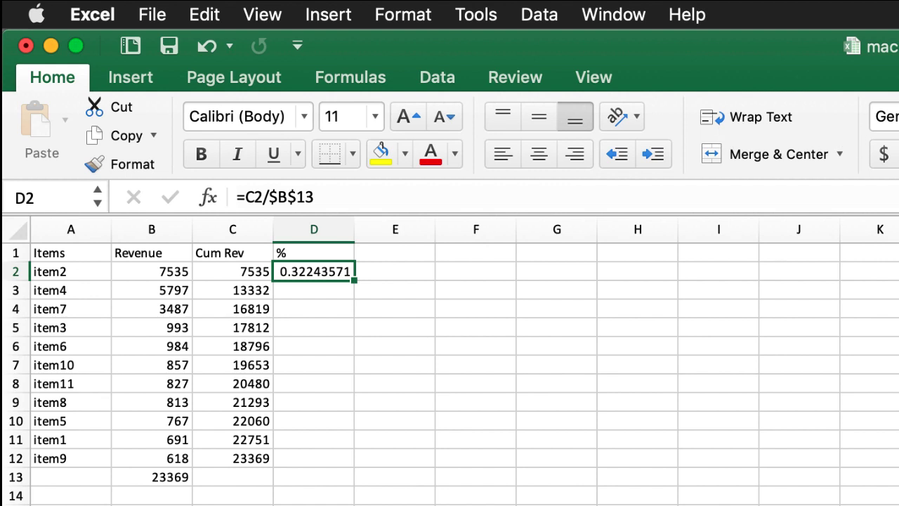
left_click(894, 154)
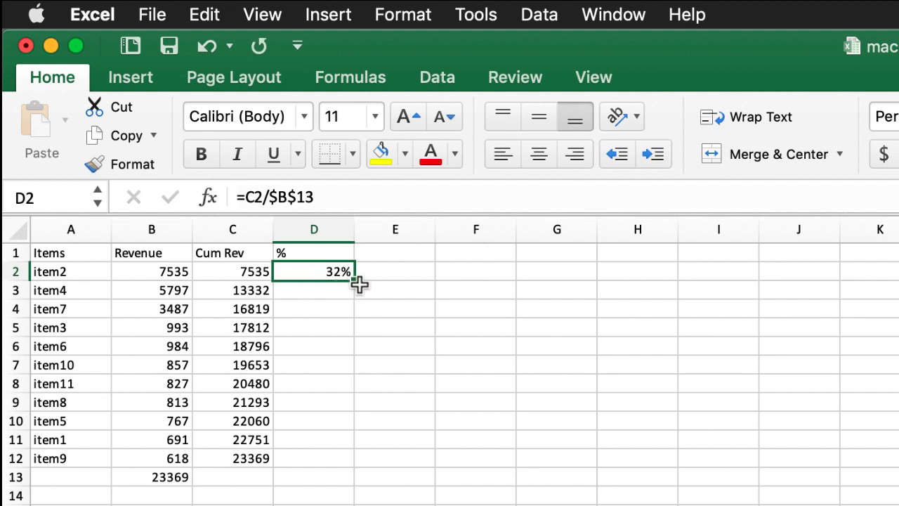
left_click_drag(359, 284, 352, 317)
left_click(341, 269)
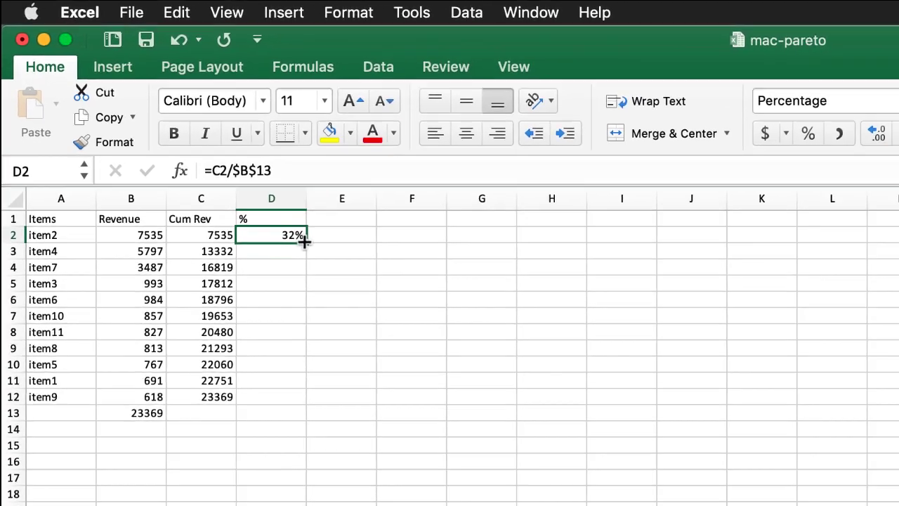
double_click(352, 280)
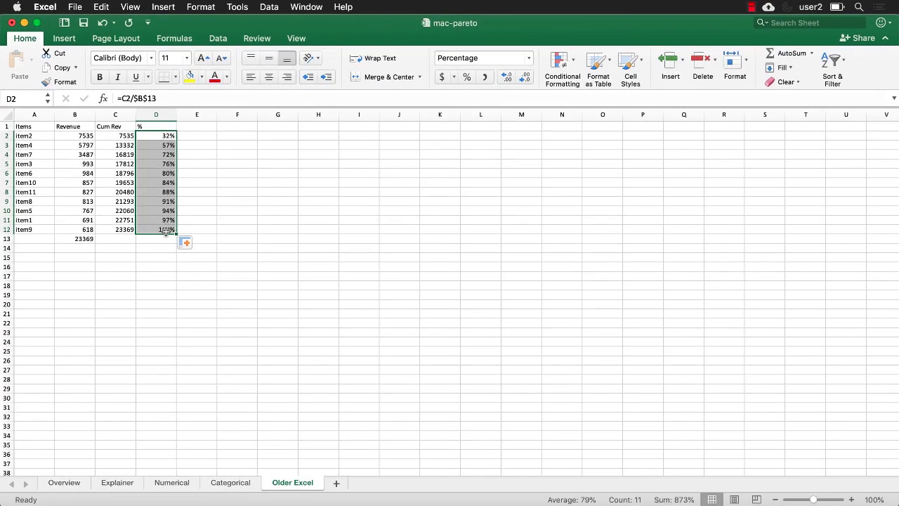
Insert a 2-D clustered column chart from the data table and enlarge it to span about F5 to P30.
left_click(110, 182)
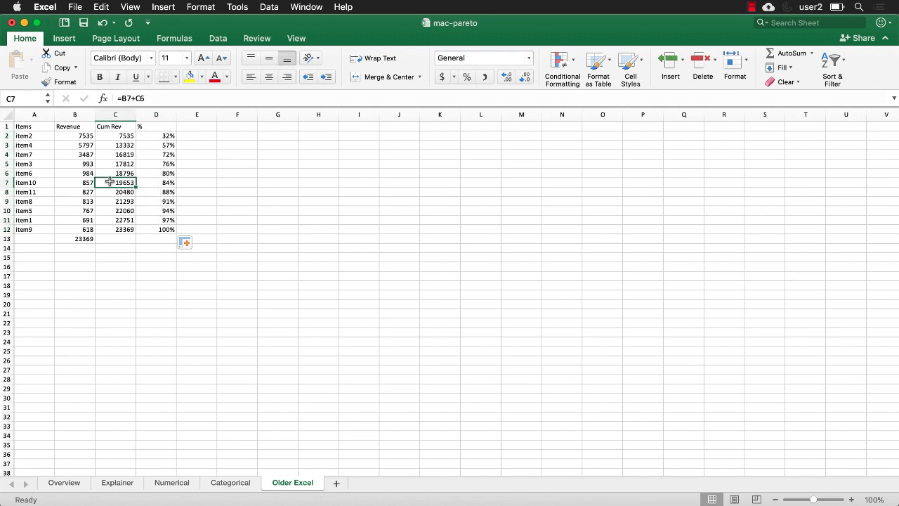
left_click(64, 38)
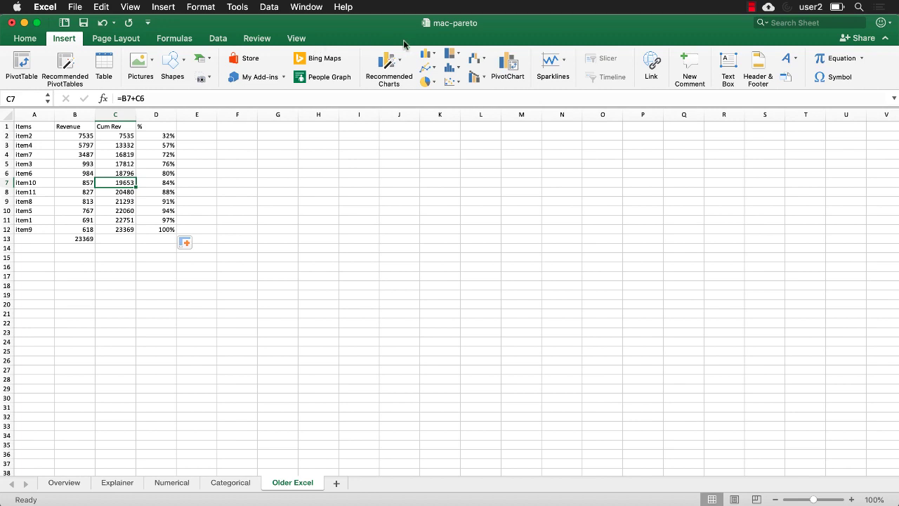
left_click(429, 54)
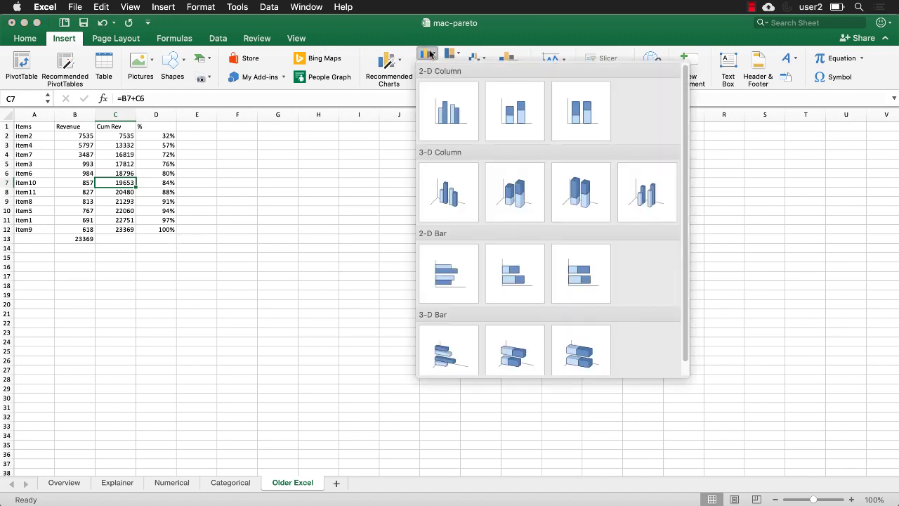
left_click(460, 125)
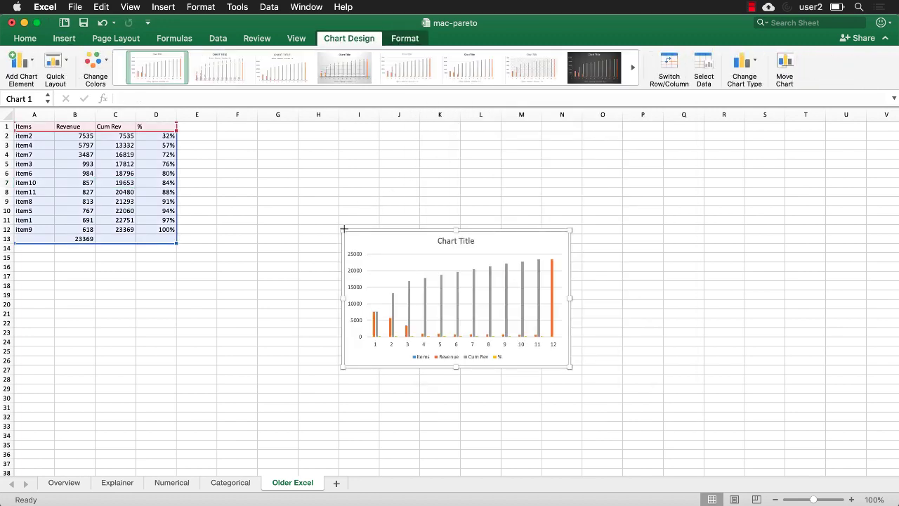
left_click_drag(343, 228, 221, 159)
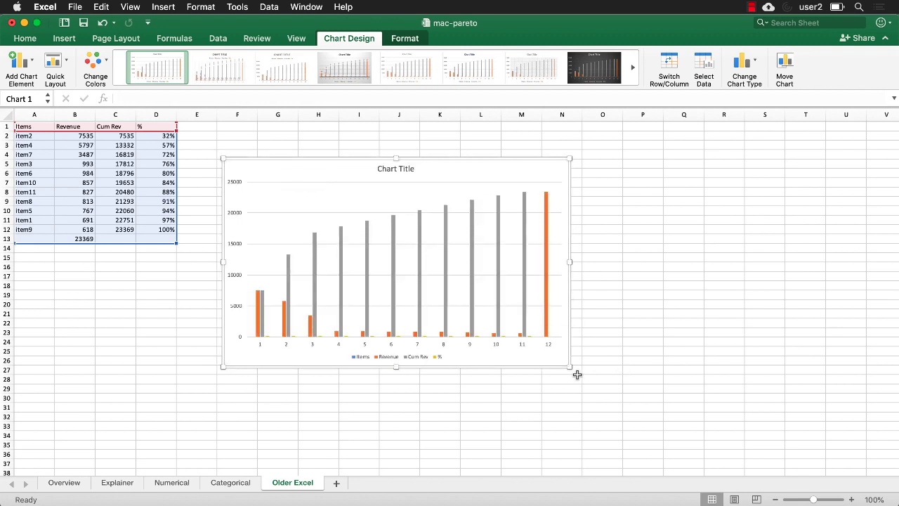
left_click_drag(572, 367, 639, 402)
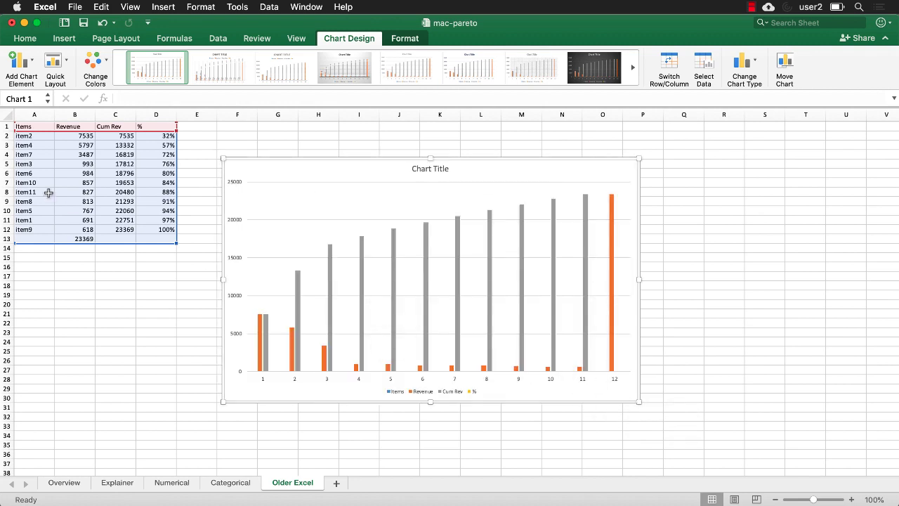
Remove the Cum Rev series from the chart's data source.
mouse_move(301, 299)
left_click(704, 70)
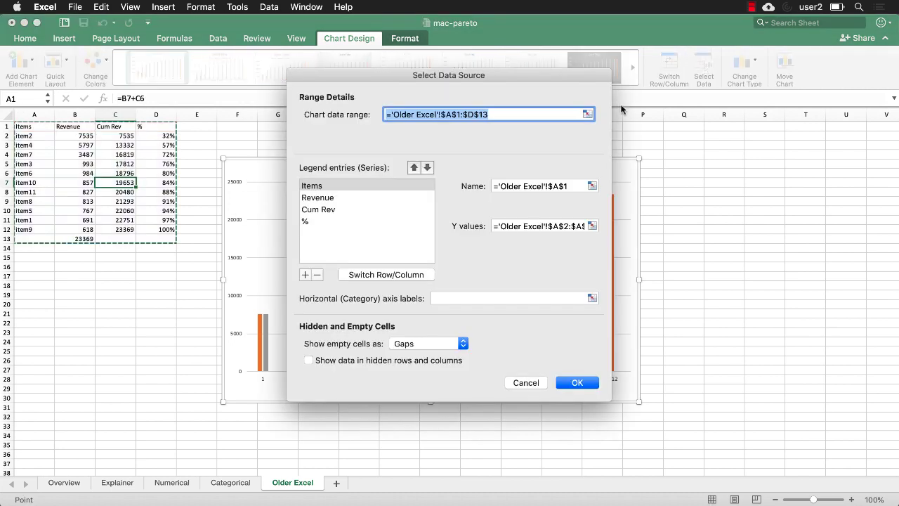
left_click(330, 213)
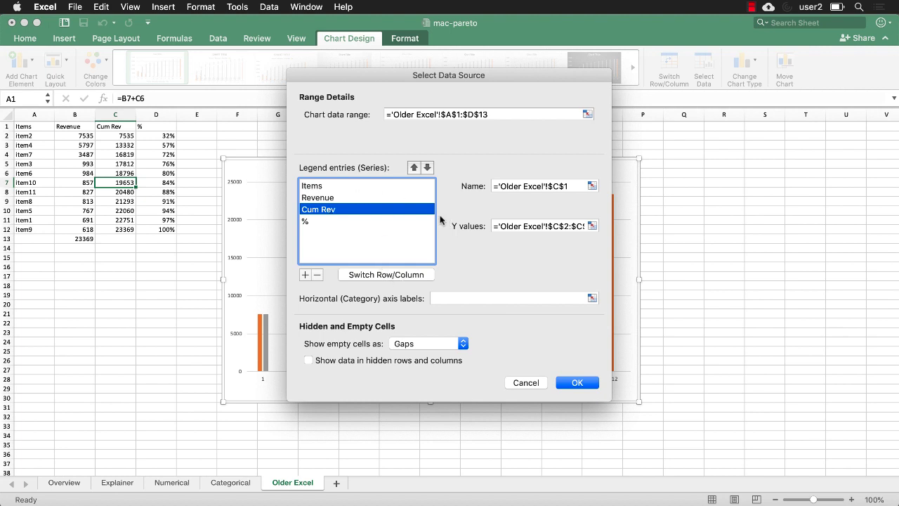
left_click(317, 275)
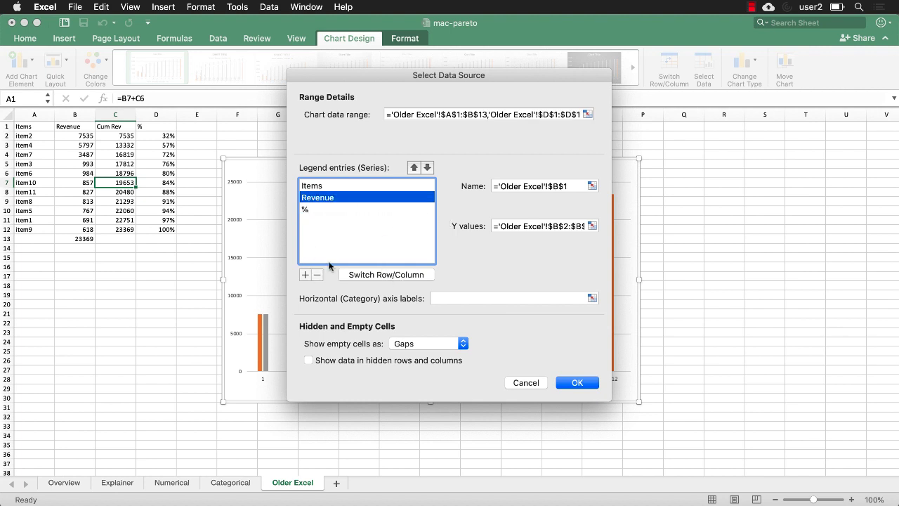
left_click_drag(454, 79, 597, 70)
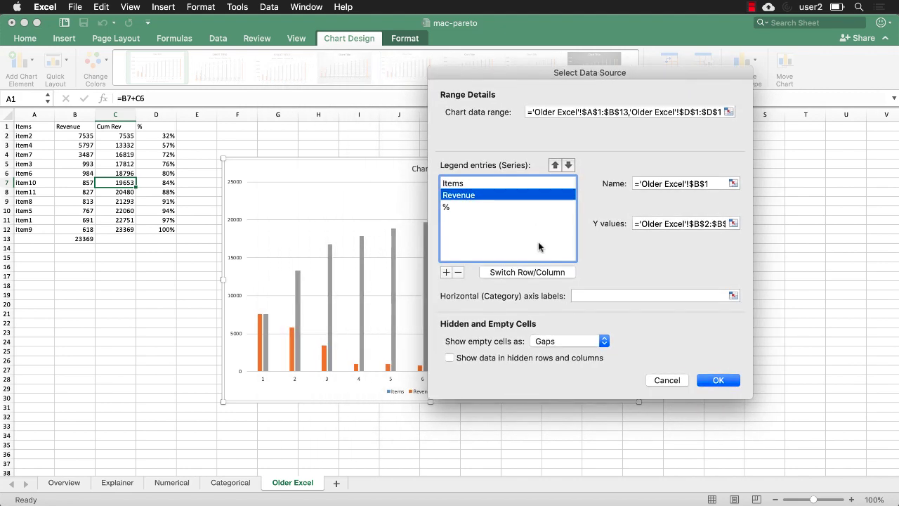
left_click(727, 384)
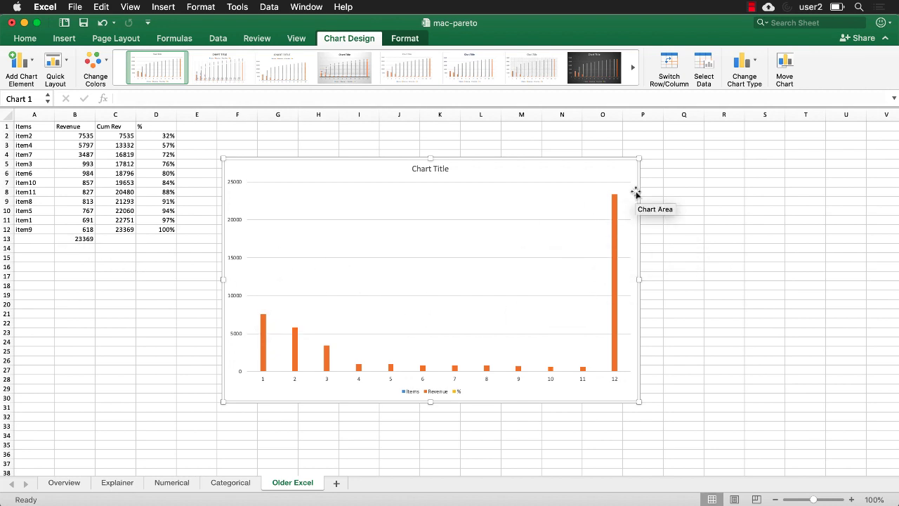
In the chart's data source, set the Items series Y values to ='Older Excel'!$A$2:$A$12.
left_click(702, 65)
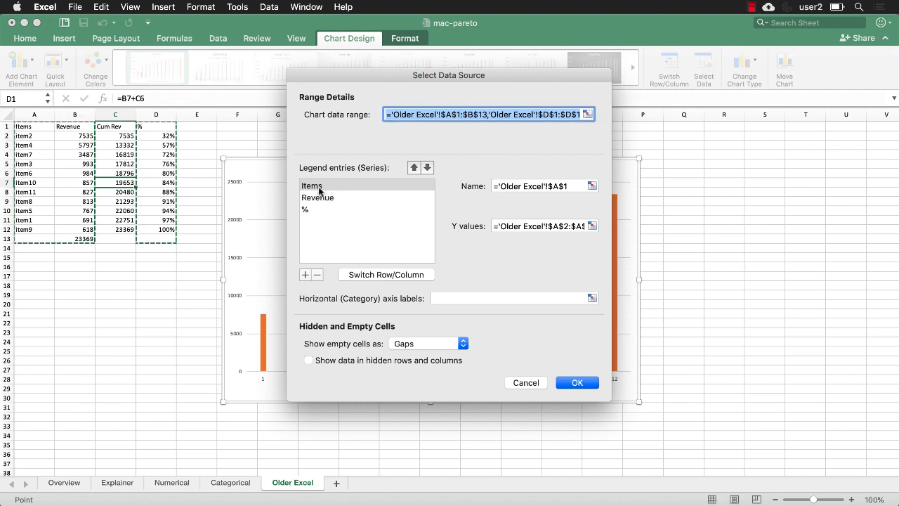
left_click(590, 222)
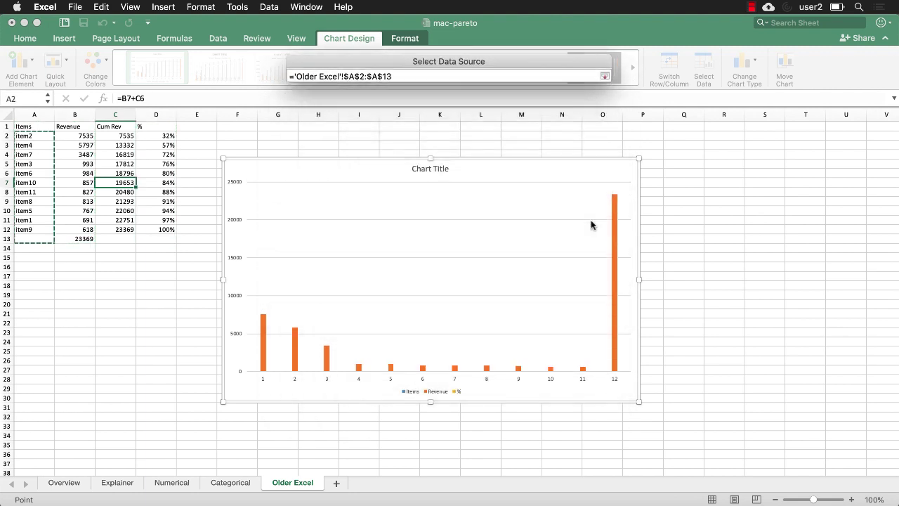
left_click(402, 75)
key("BackSpace")
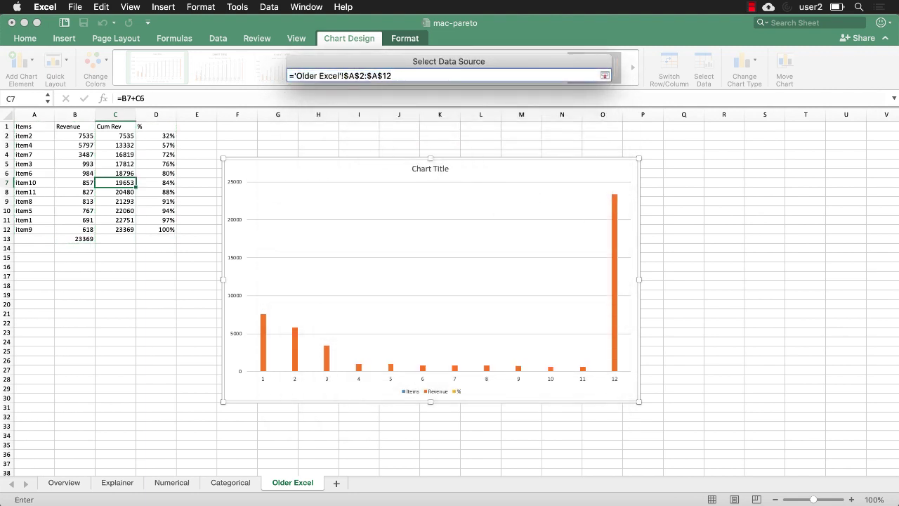
left_click(605, 74)
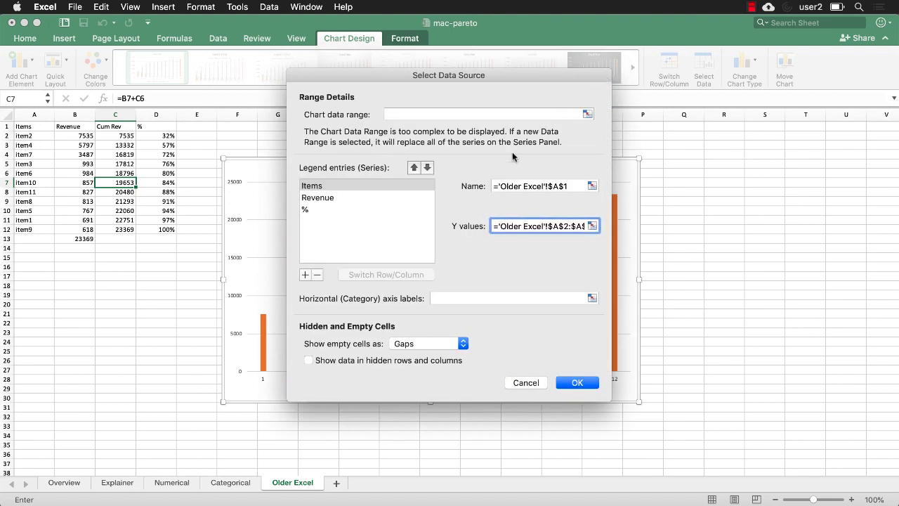
Set the Revenue series Y values to ='Older Excel'!$B$2:$B$12, leaving out the total row.
left_click(327, 200)
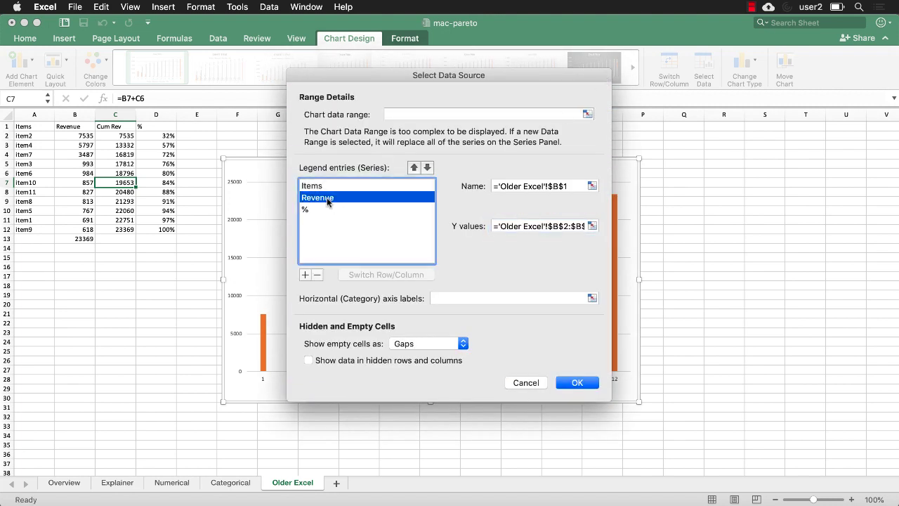
left_click(593, 226)
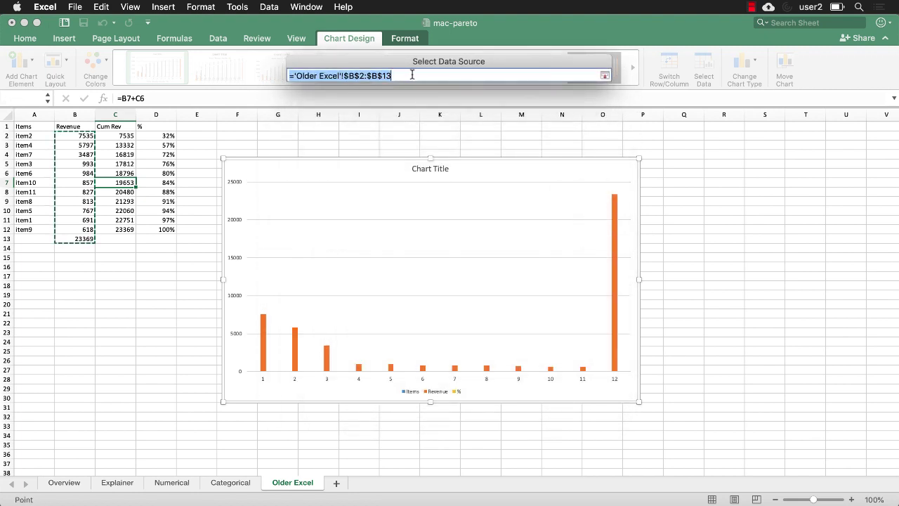
left_click(413, 74)
key("BackSpace")
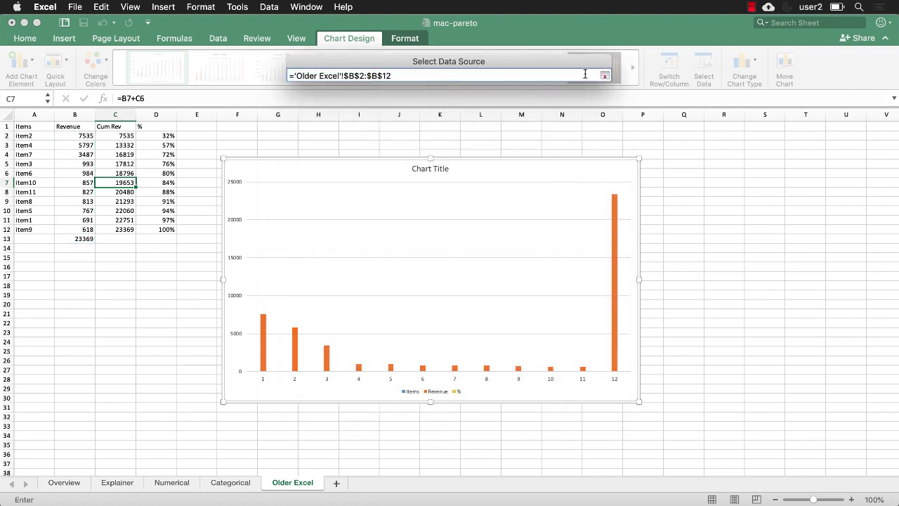
left_click(604, 76)
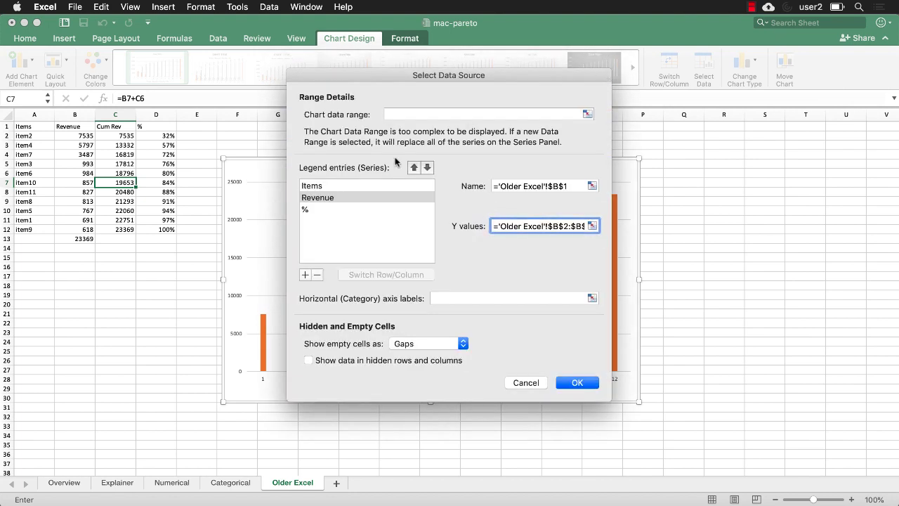
Set the % series Y values to ='Older Excel'!$D$2:$D$12.
left_click(316, 209)
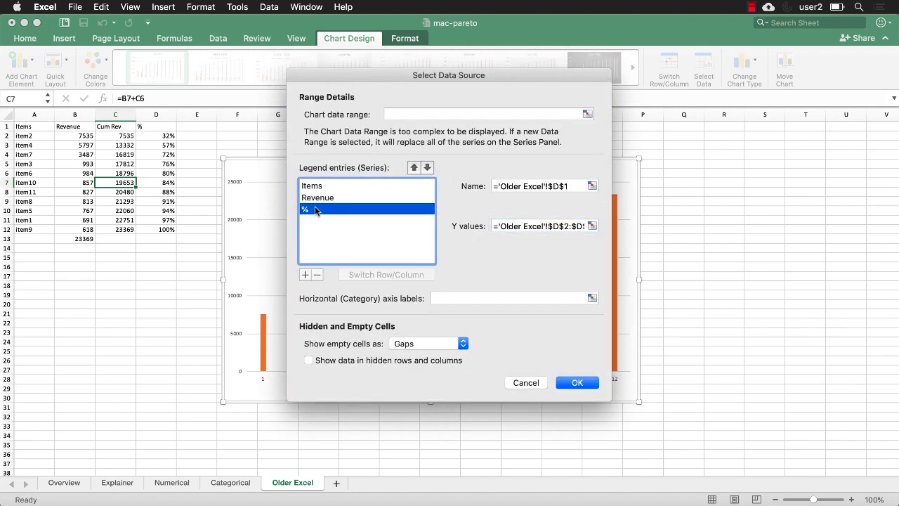
left_click(540, 225)
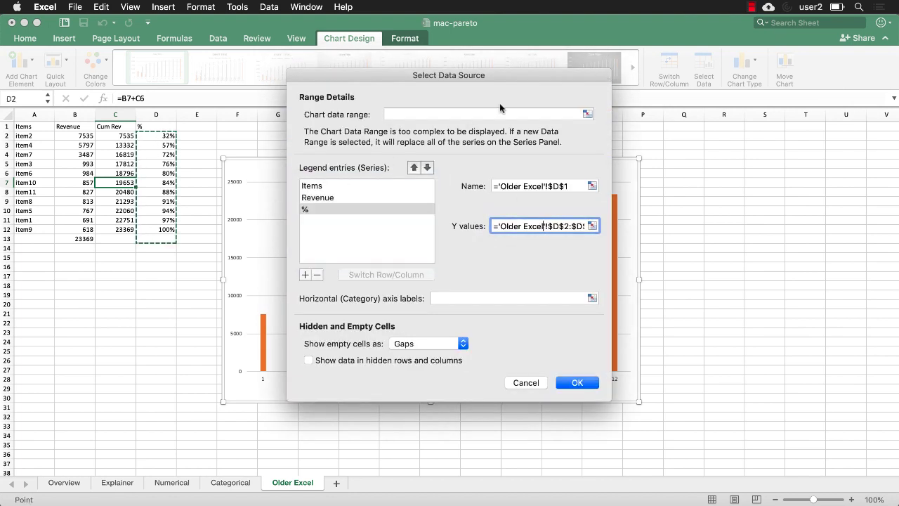
left_click(592, 226)
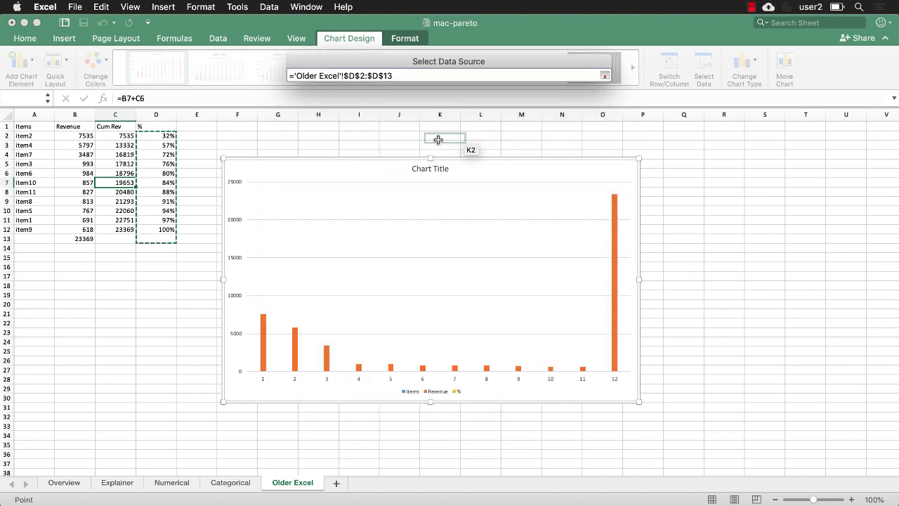
key("BackSpace")
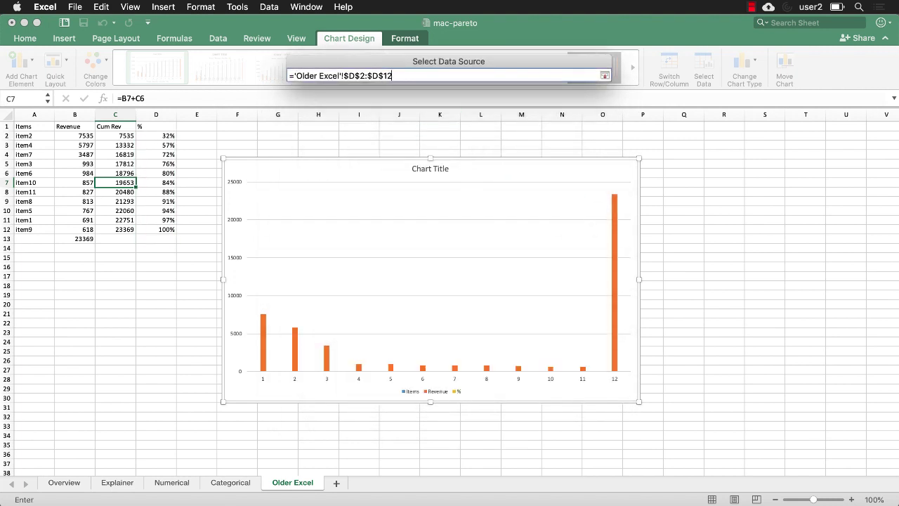
key("Return")
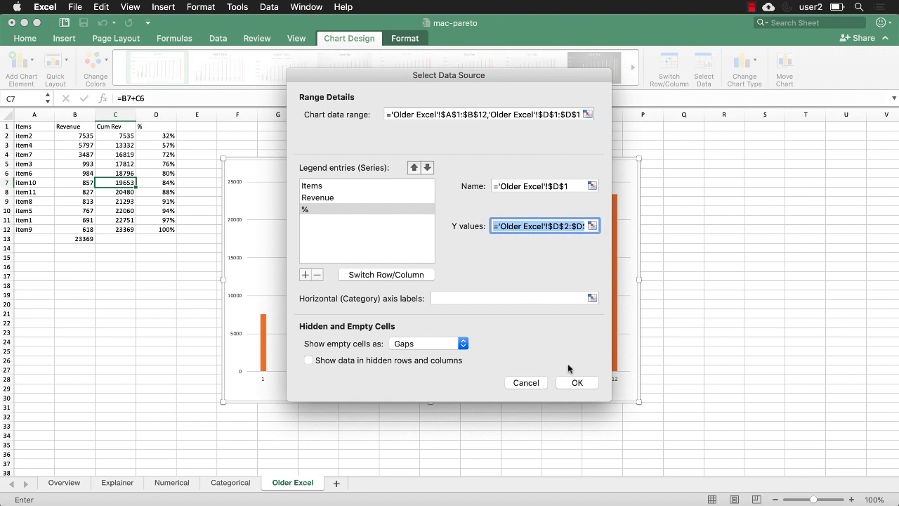
Apply the edited series ranges to the chart and check the Revenue columns.
left_click(578, 382)
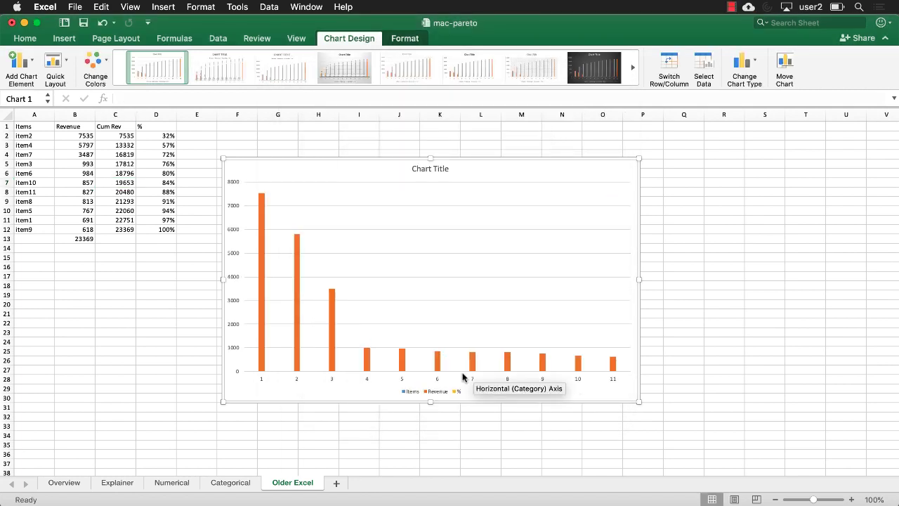
mouse_move(260, 239)
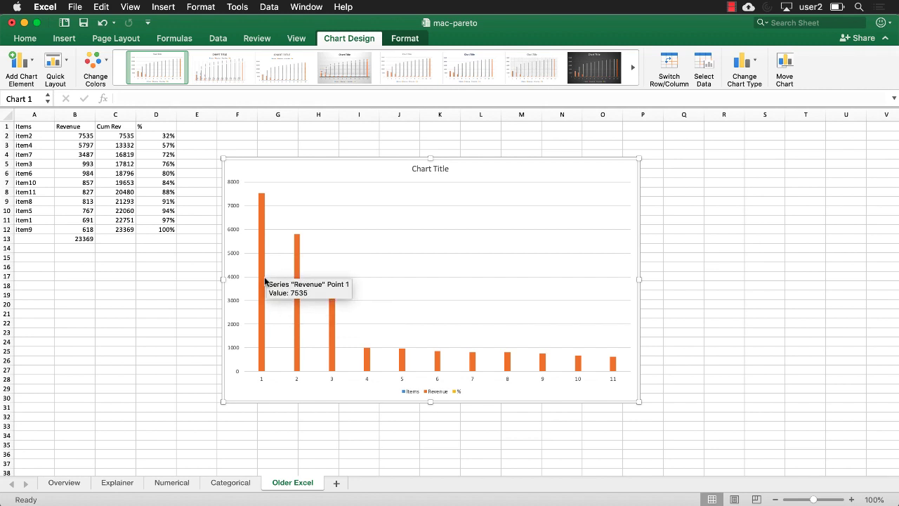
mouse_move(470, 371)
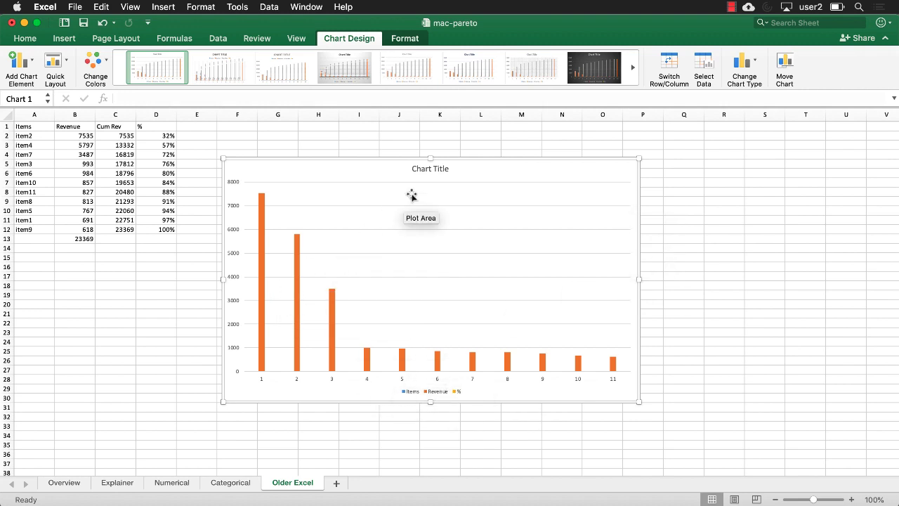
Change only the chart's % series to a 2-D line with markers.
left_click(261, 320)
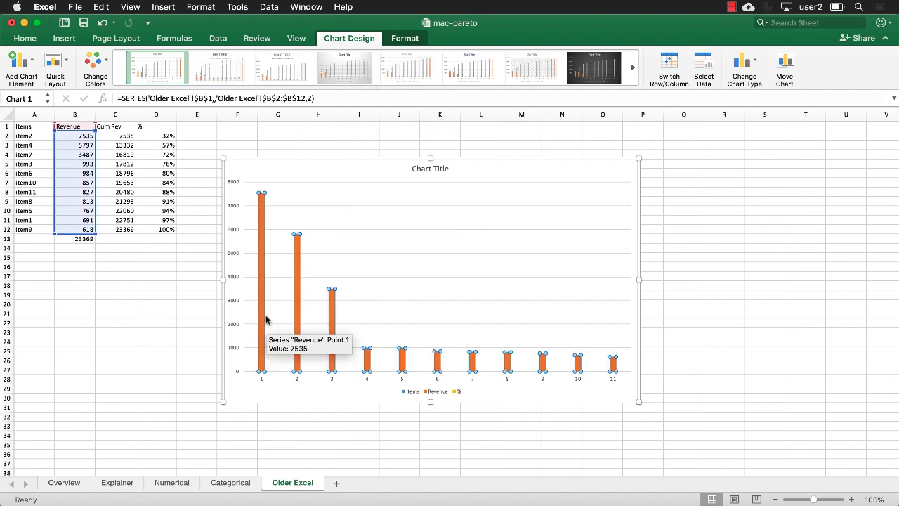
key("Down")
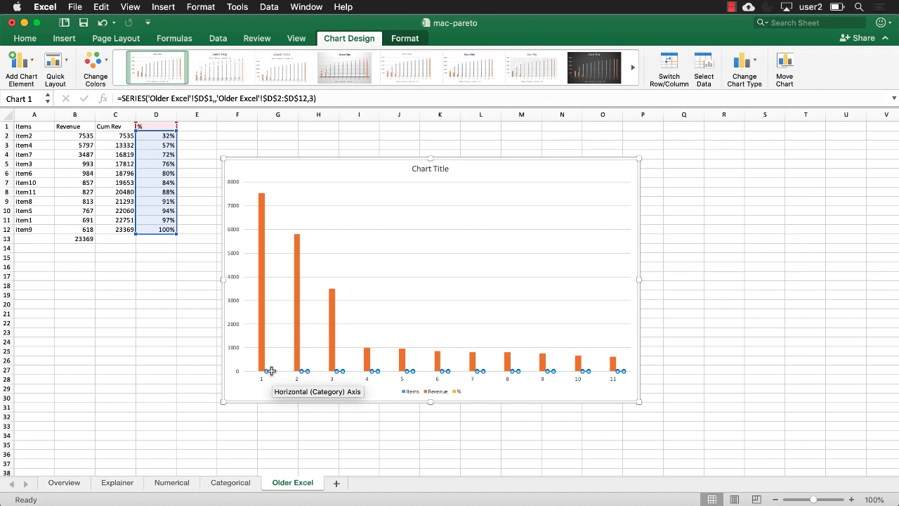
key("Tab")
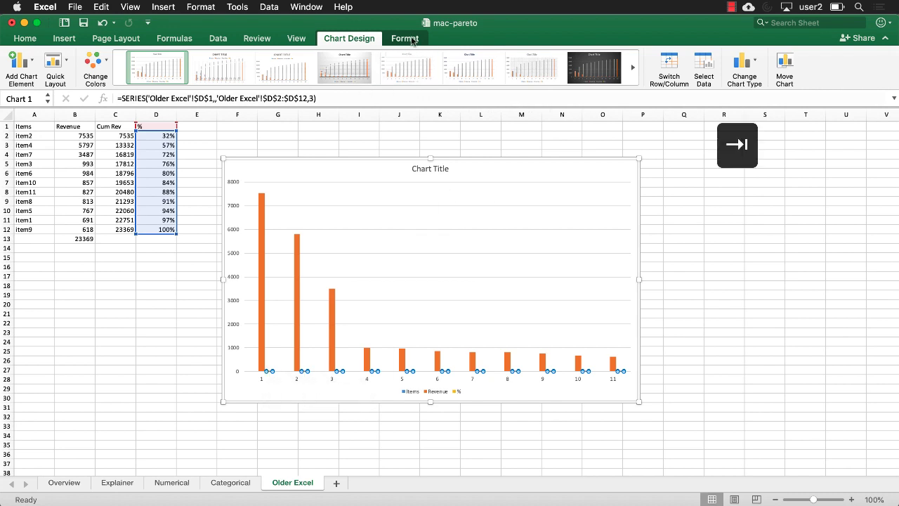
left_click(406, 38)
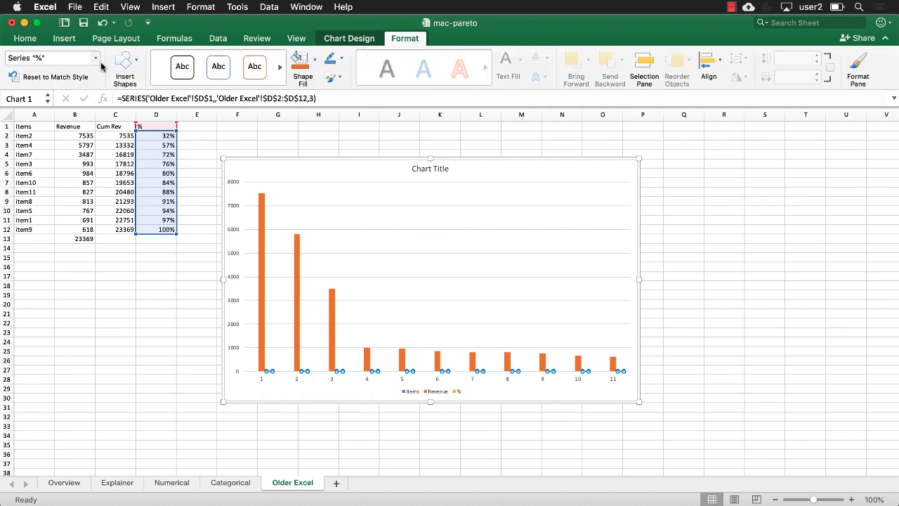
left_click(262, 205)
left_click(261, 205)
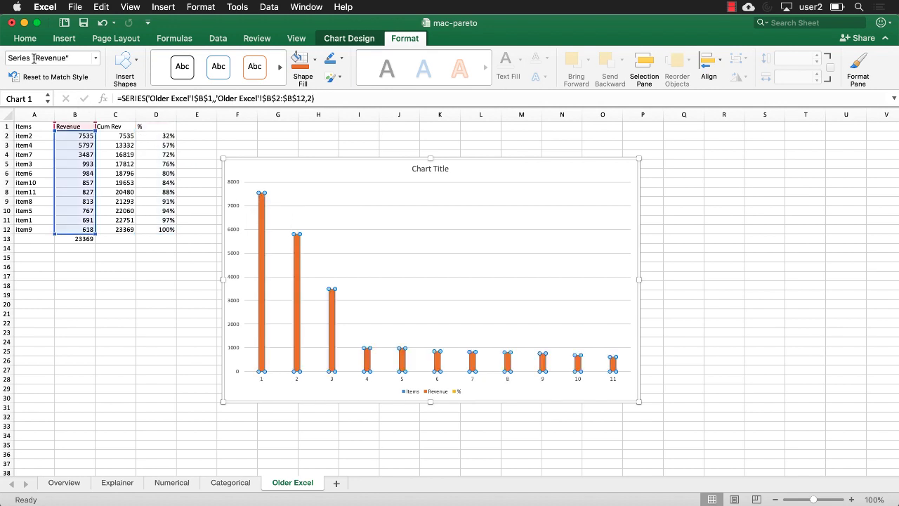
left_click(96, 58)
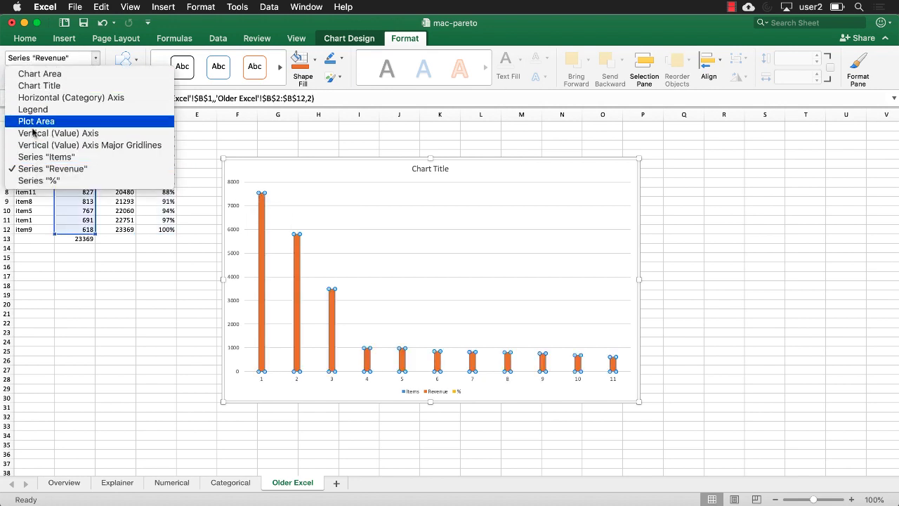
left_click(40, 182)
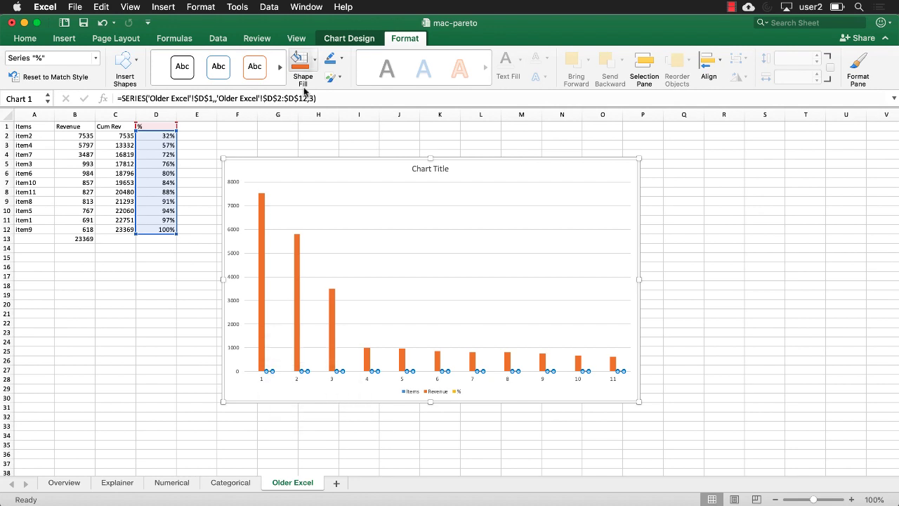
left_click(351, 43)
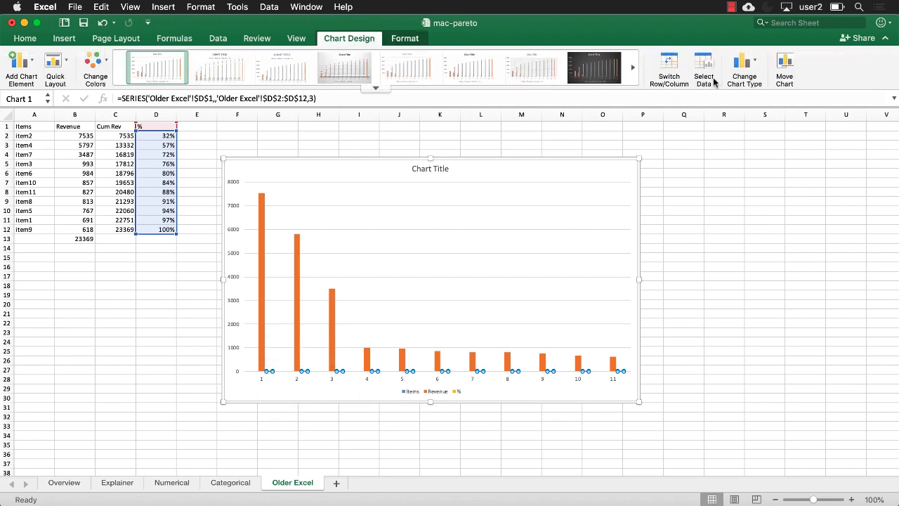
left_click(756, 64)
mouse_move(755, 99)
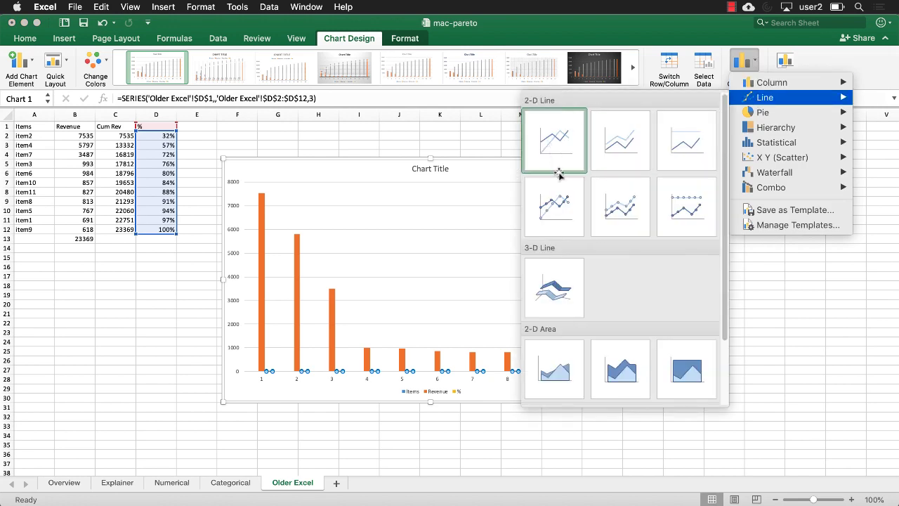
left_click(554, 205)
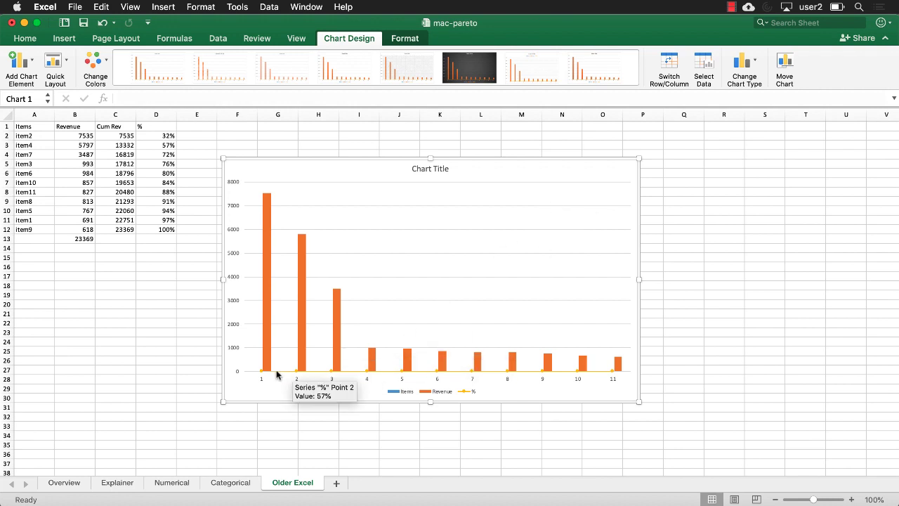
Plot the % line series on the secondary axis.
mouse_move(335, 374)
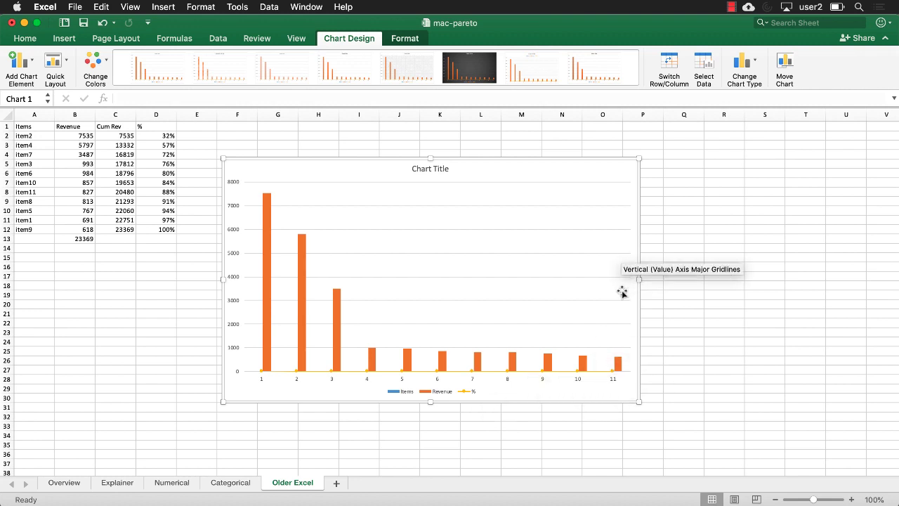
left_click(295, 372)
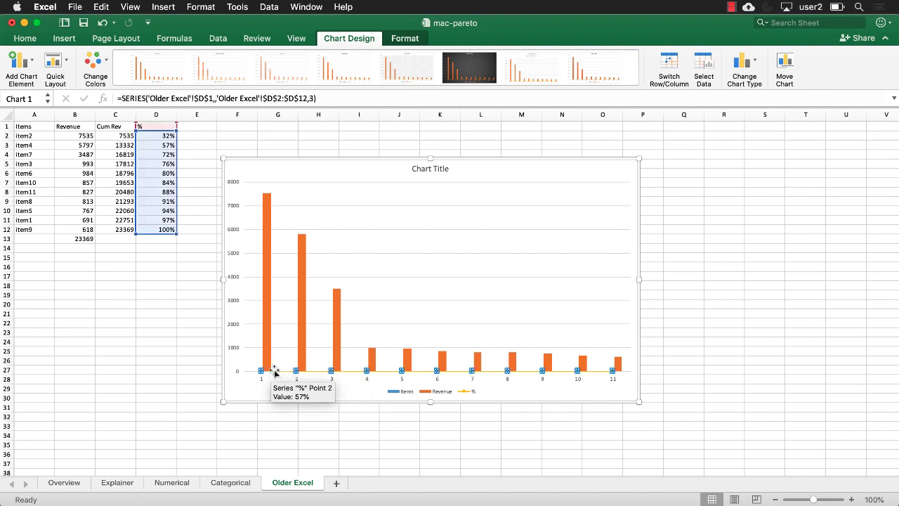
left_click(405, 40)
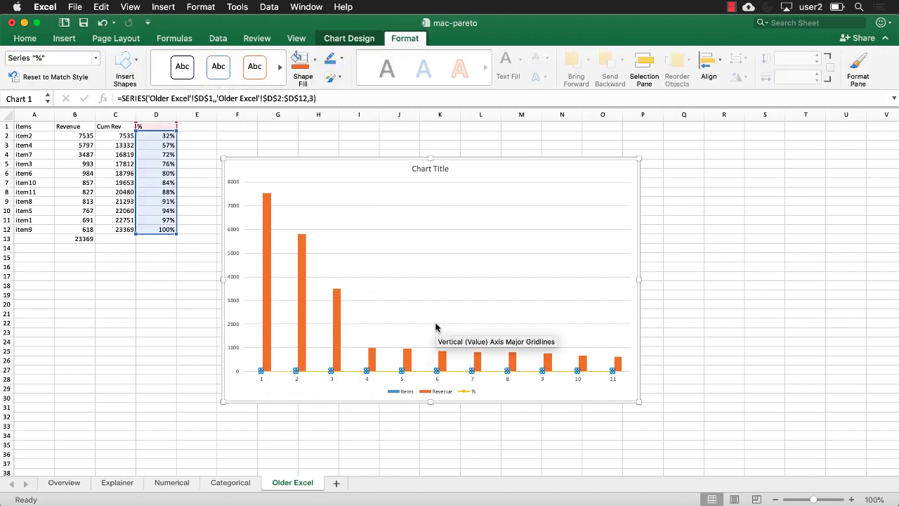
right_click(367, 376)
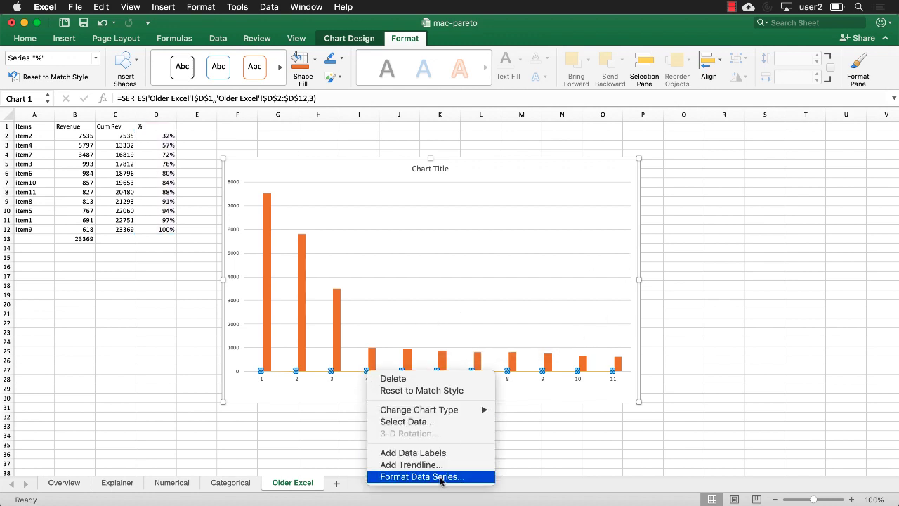
left_click(865, 66)
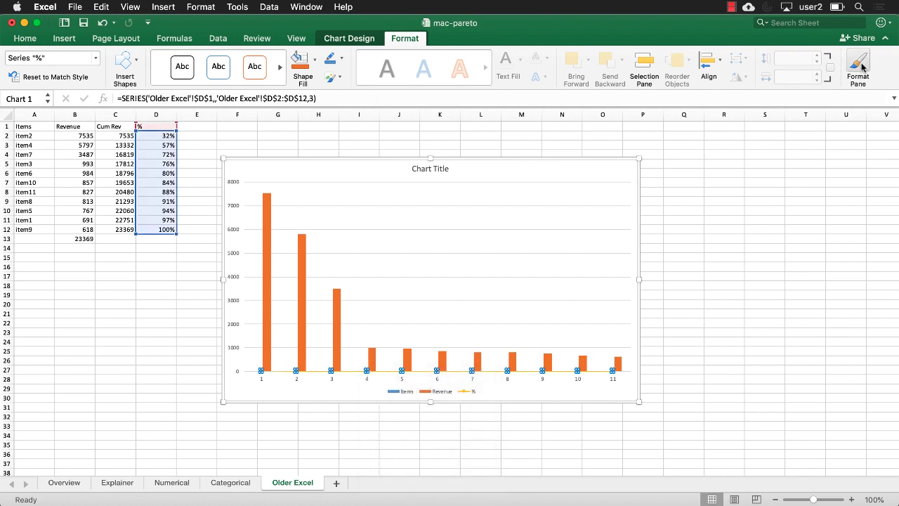
left_click(864, 67)
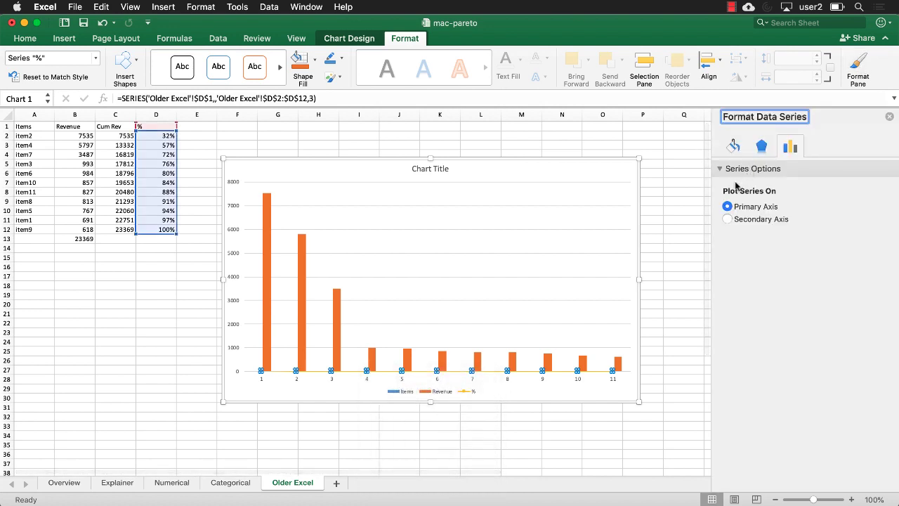
left_click(728, 219)
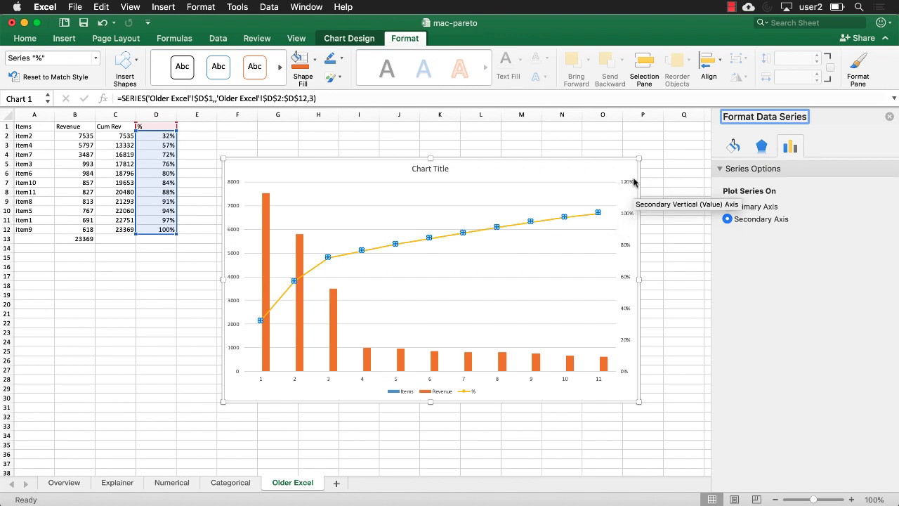
Set the maximum bound of the secondary vertical axis to 1.0.
left_click(628, 217)
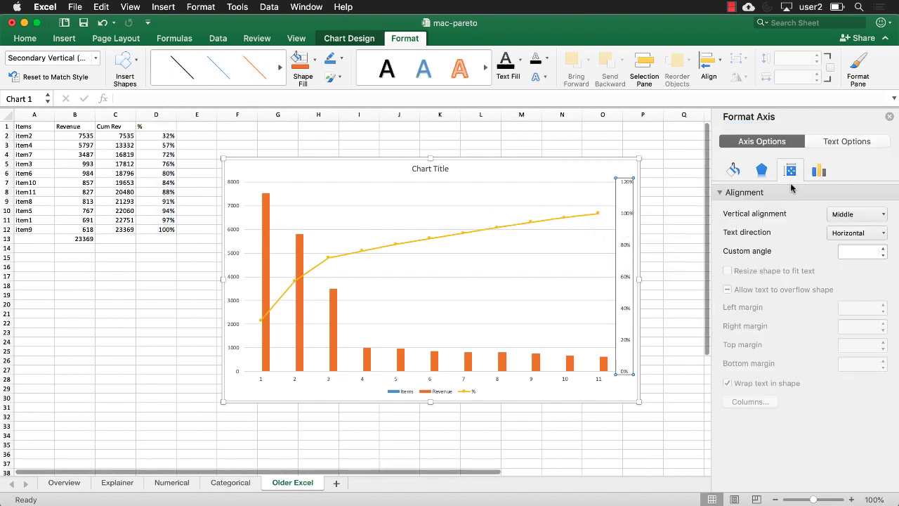
left_click(819, 172)
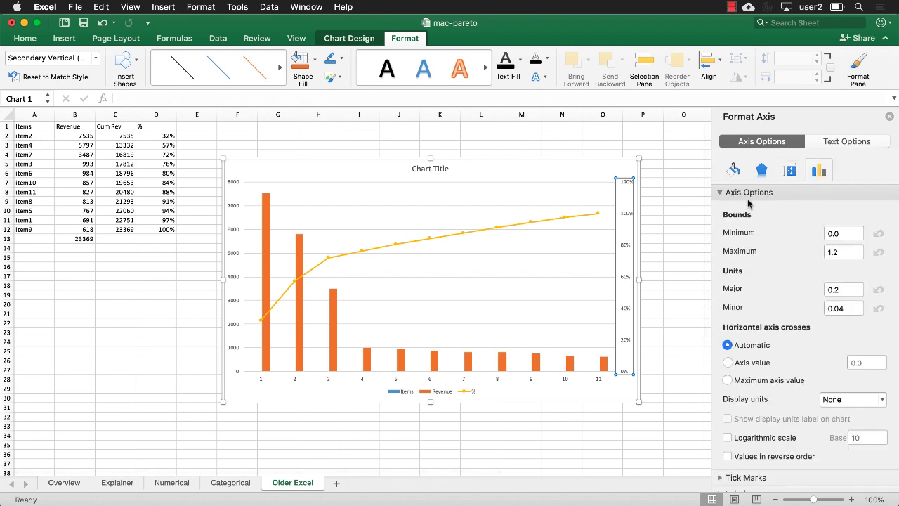
left_click(832, 249)
key("Tab")
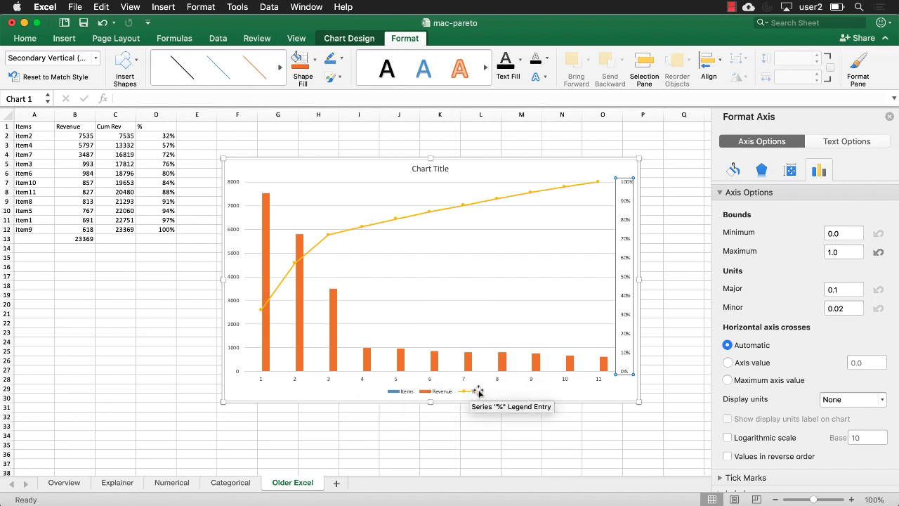
Remove the Items series from the chart's data source.
left_click(375, 385)
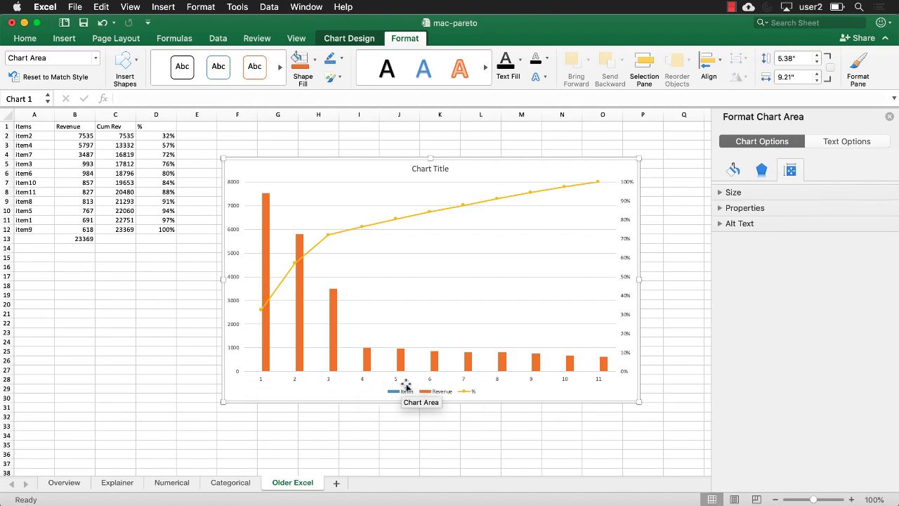
left_click(359, 41)
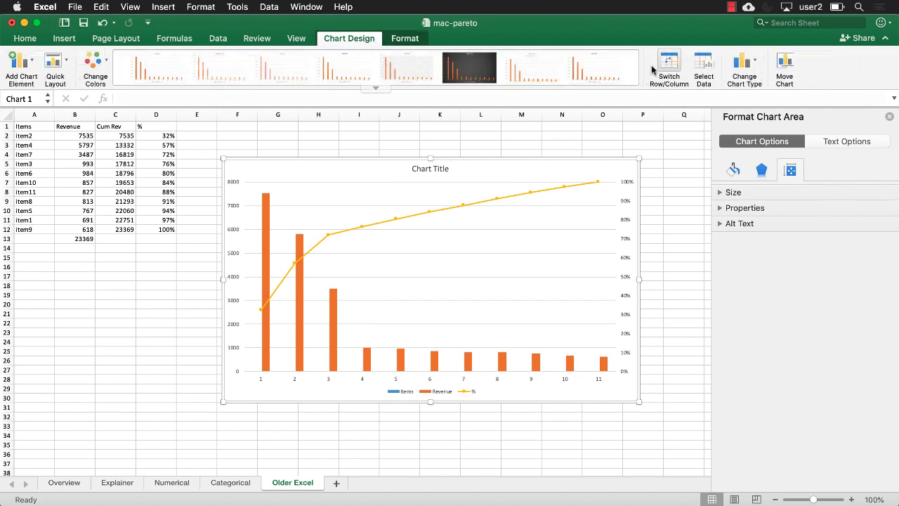
left_click(704, 65)
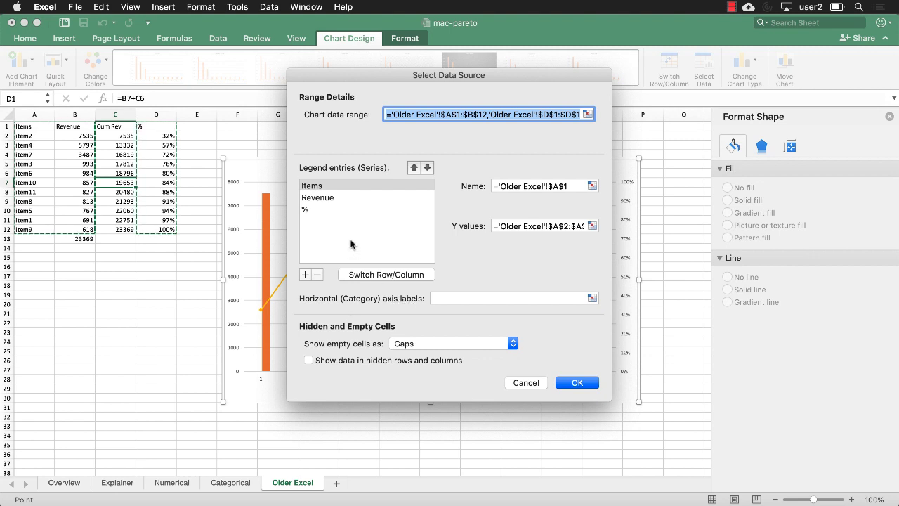
left_click(316, 187)
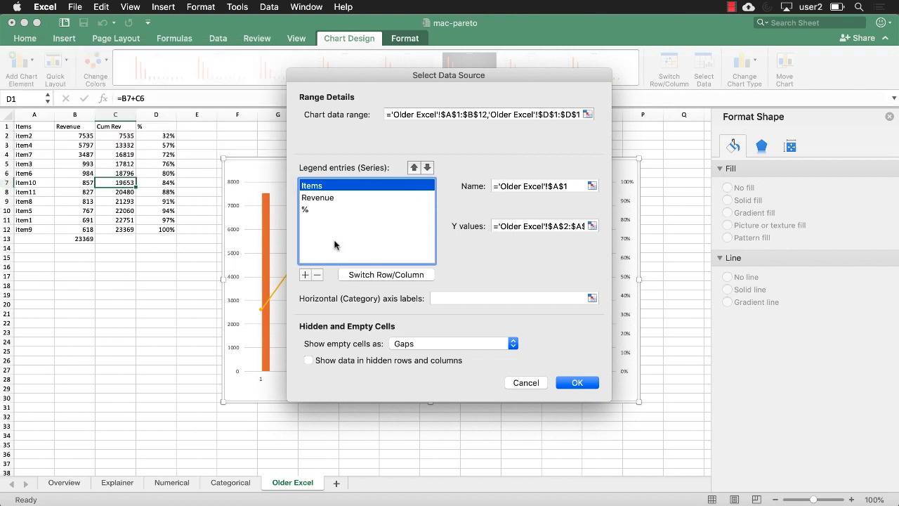
left_click(318, 274)
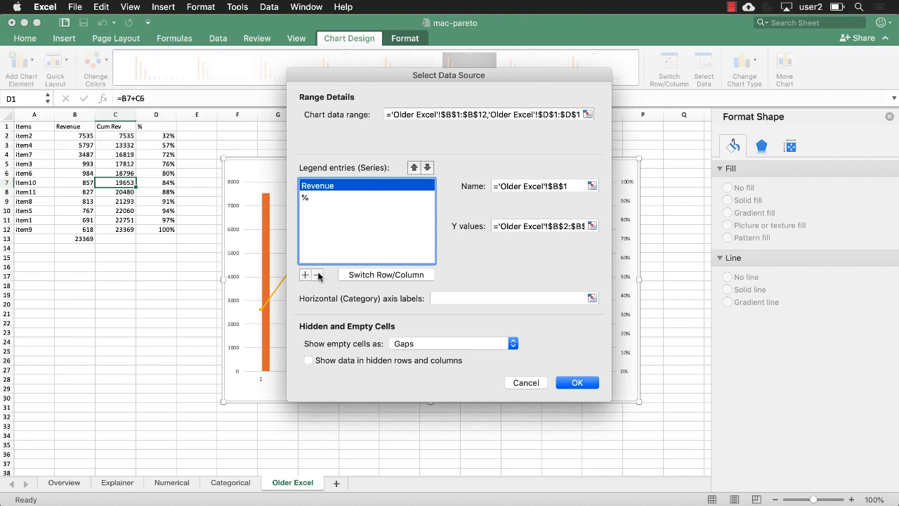
Set the horizontal category axis labels to ='Older Excel'!$A$2:$A$12, apply the data source and close the formatting options.
left_click(592, 298)
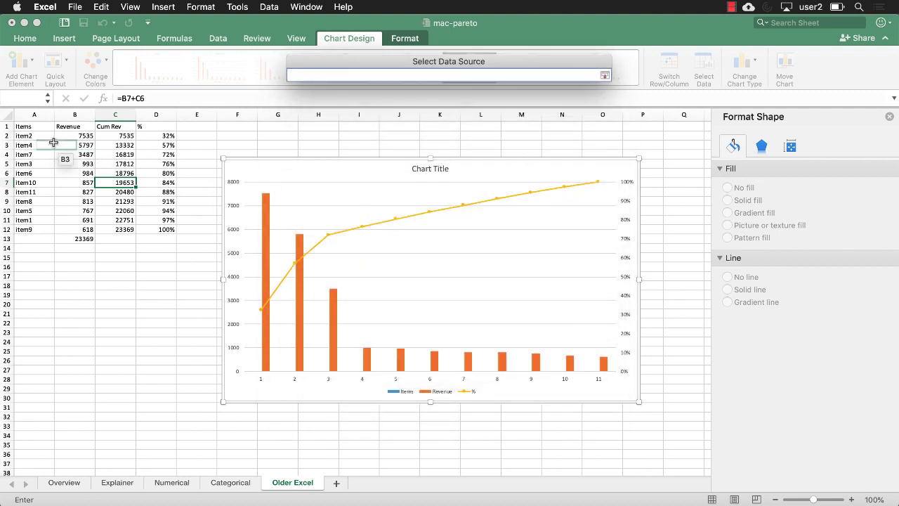
left_click(44, 135)
left_click_drag(44, 135, 42, 231)
left_click(605, 75)
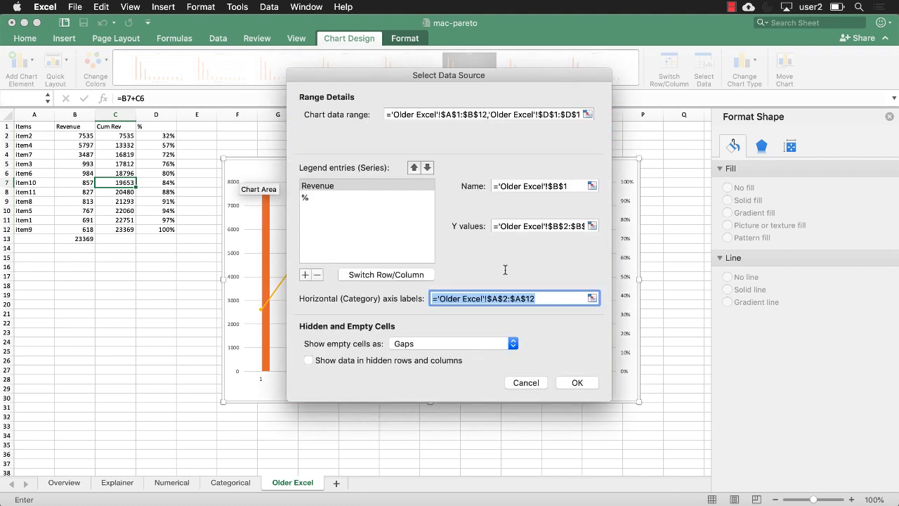
left_click(576, 382)
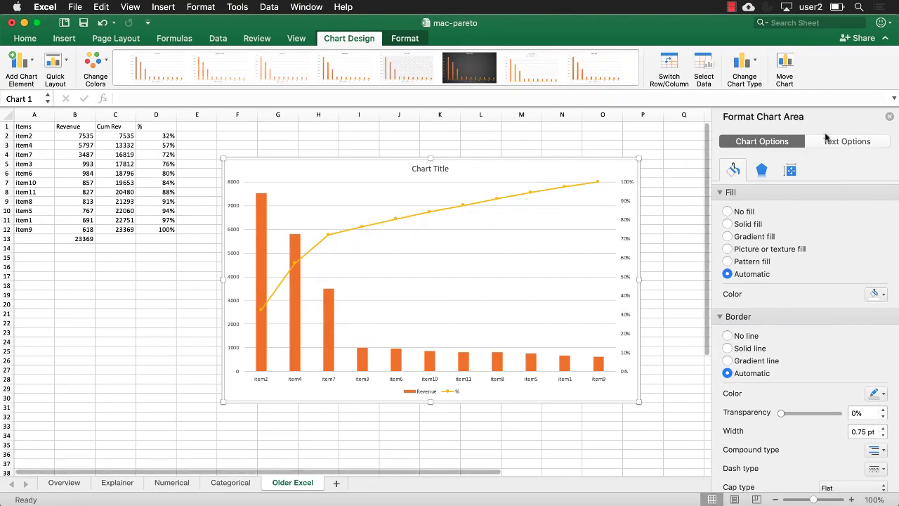
left_click(889, 117)
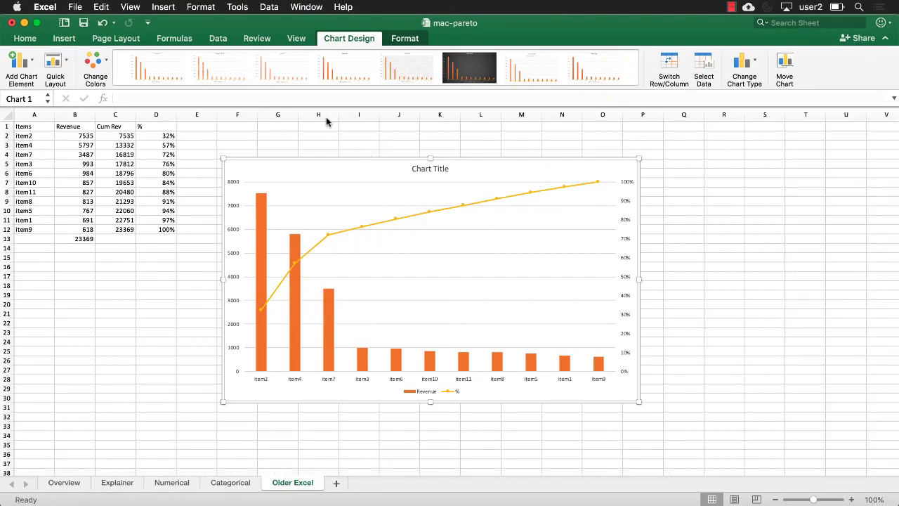
Review the built-in Pareto chart type and the Revenue, Cum Rev and % columns behind the manual chart.
left_click(67, 39)
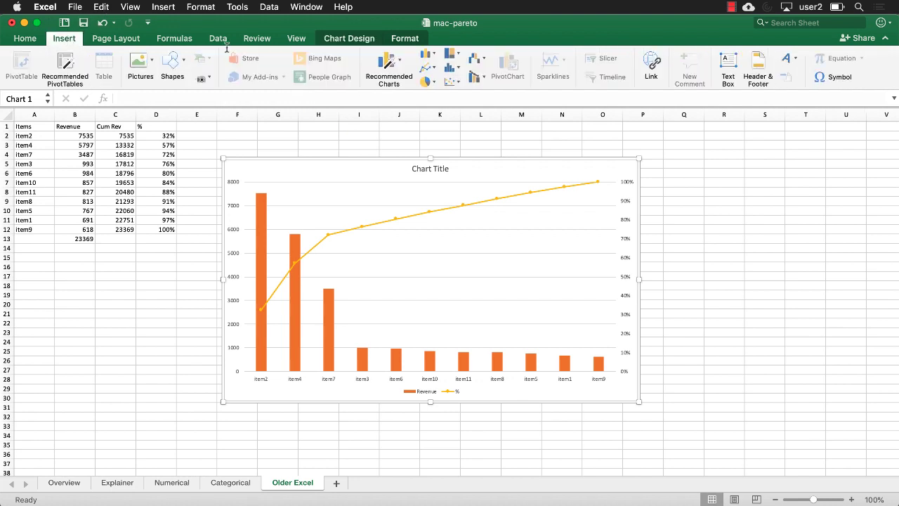
left_click(449, 67)
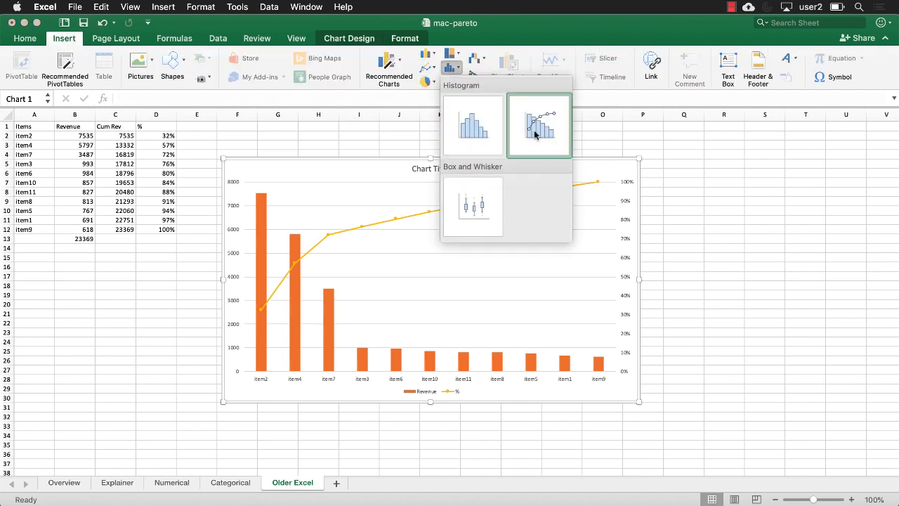
left_click(740, 236)
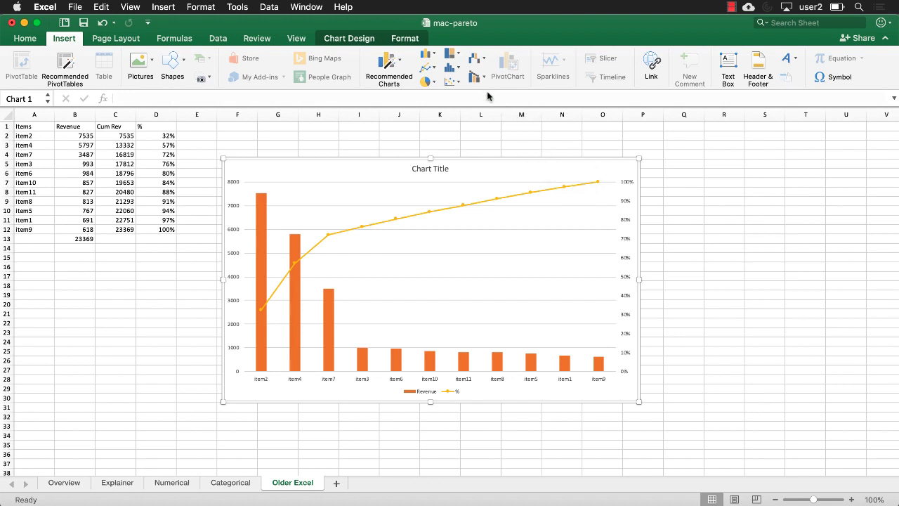
left_click(725, 204)
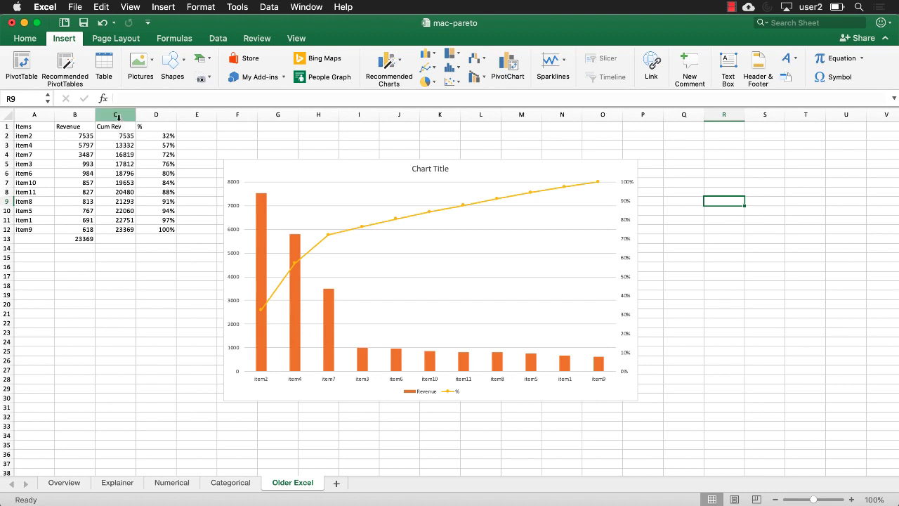
left_click(118, 116)
left_click(159, 116)
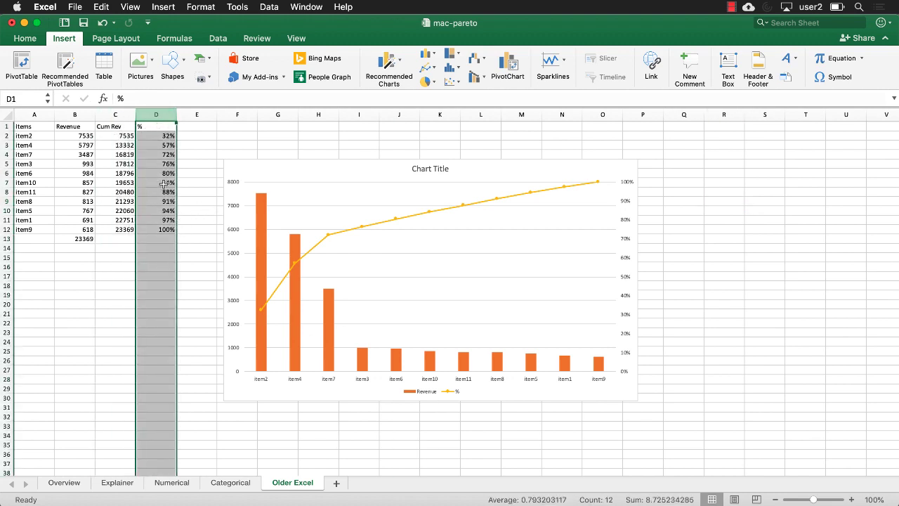
left_click(75, 115)
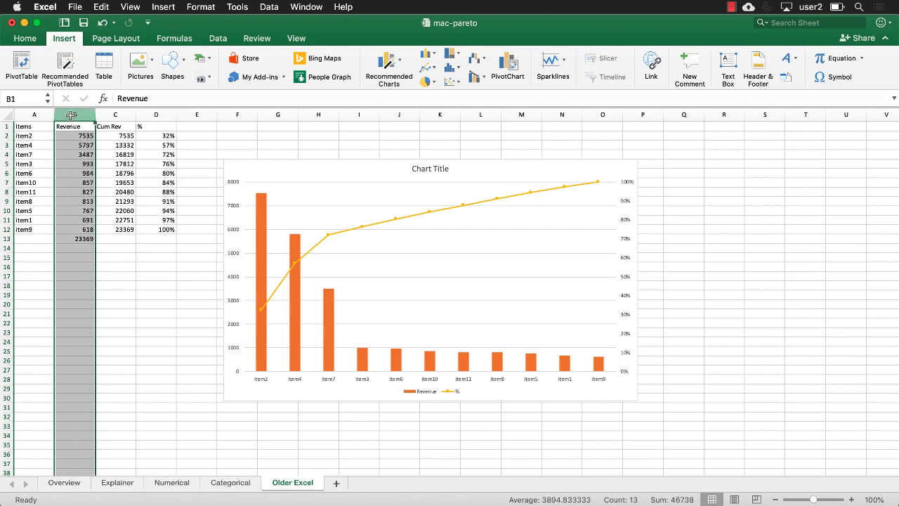
left_click(157, 116)
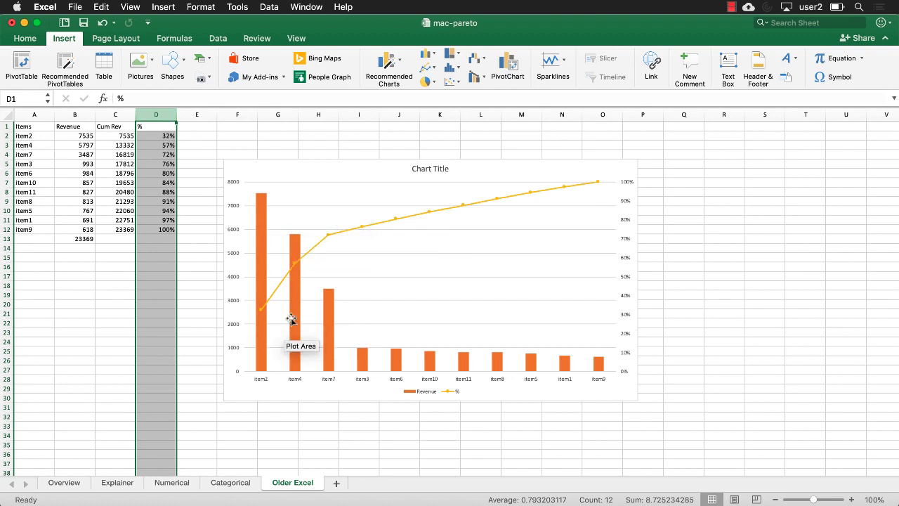
left_click(582, 162)
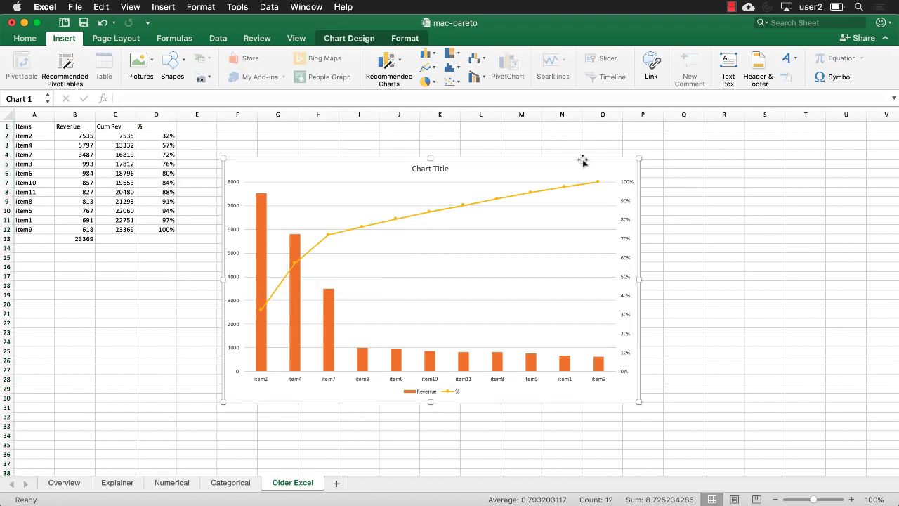